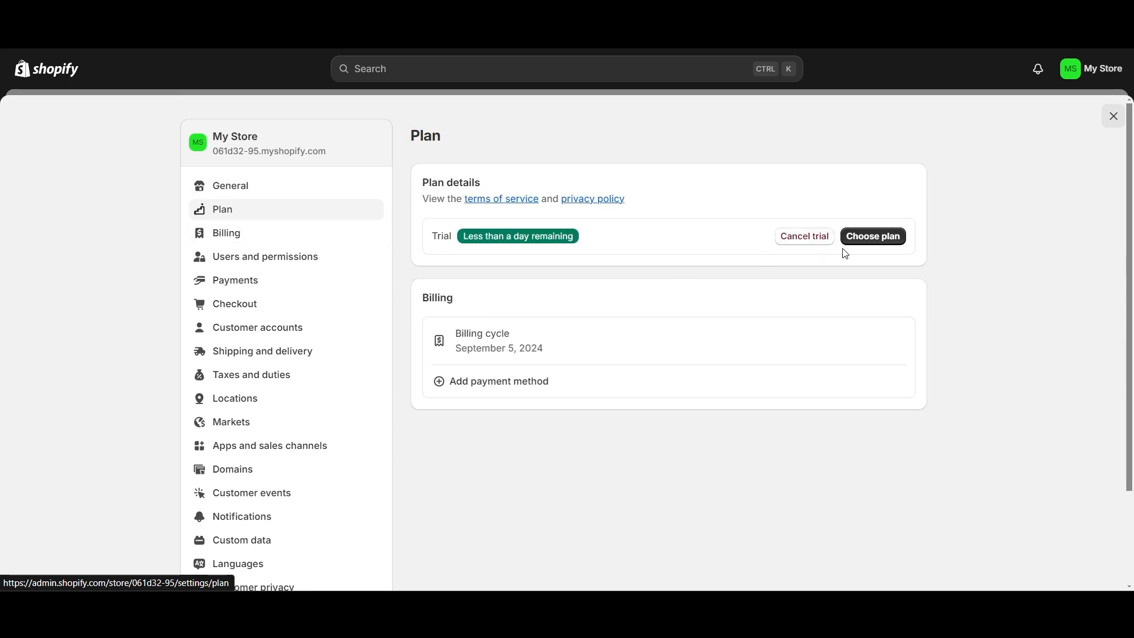
View the available subscription plans for the store and return to the plan details.
{"action": "left_click", "coordinate": [860, 243]}
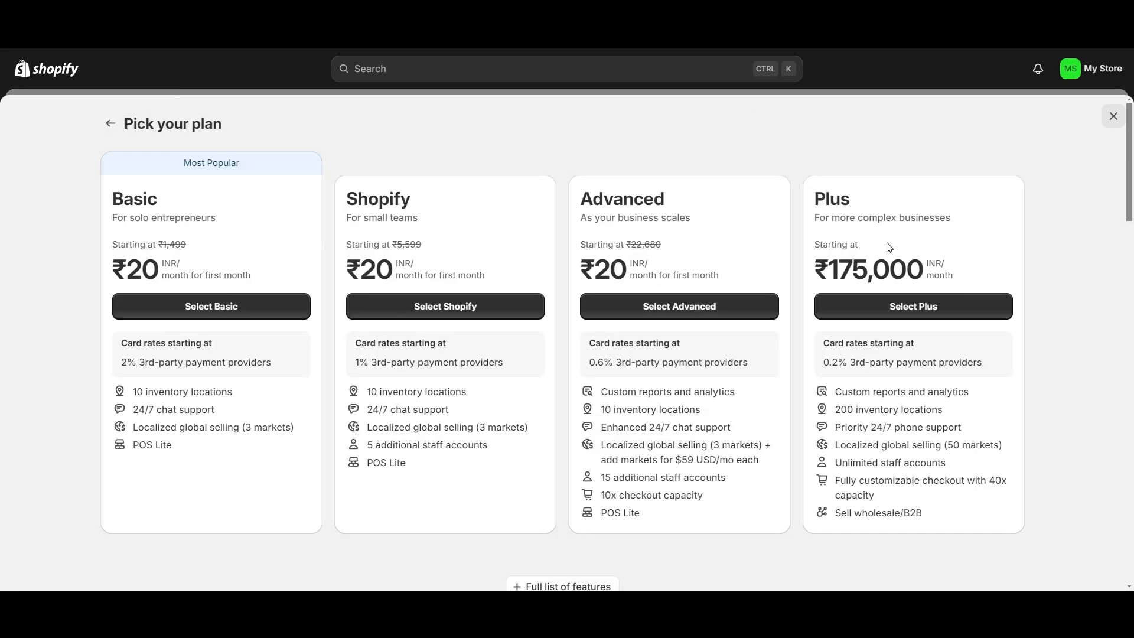
{"action": "left_click", "coordinate": [110, 124]}
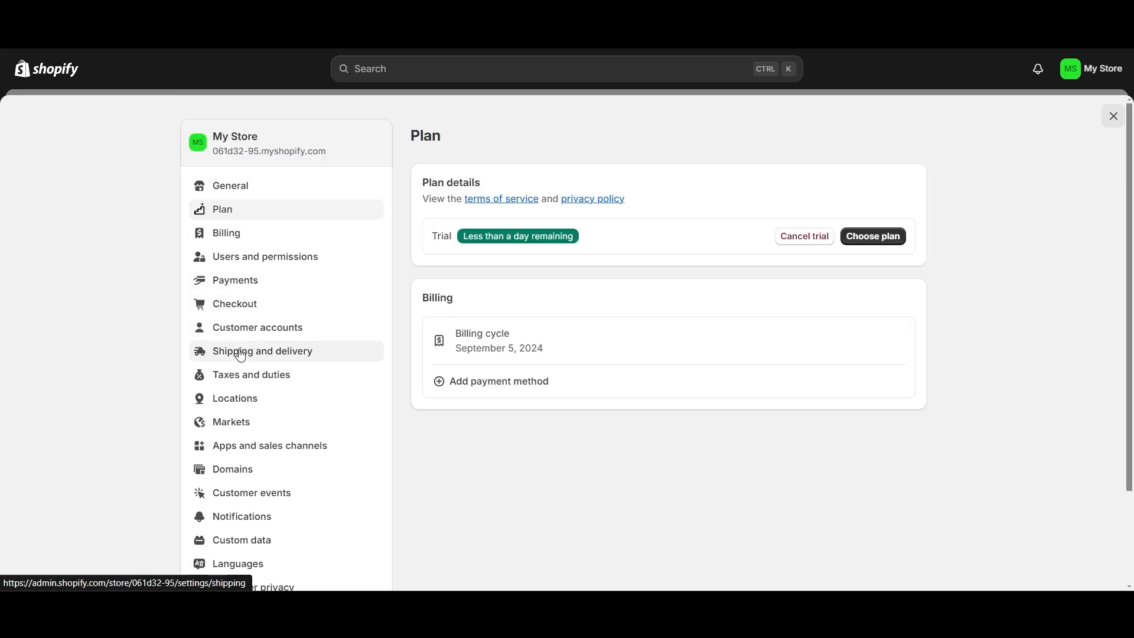
Open the store's domain settings, look at the form for connecting an existing domain, and return to the domain overview.
{"action": "scroll", "coordinate": [241, 443], "scroll_direction": "down", "scroll_amount": 3}
{"action": "left_click", "coordinate": [244, 371]}
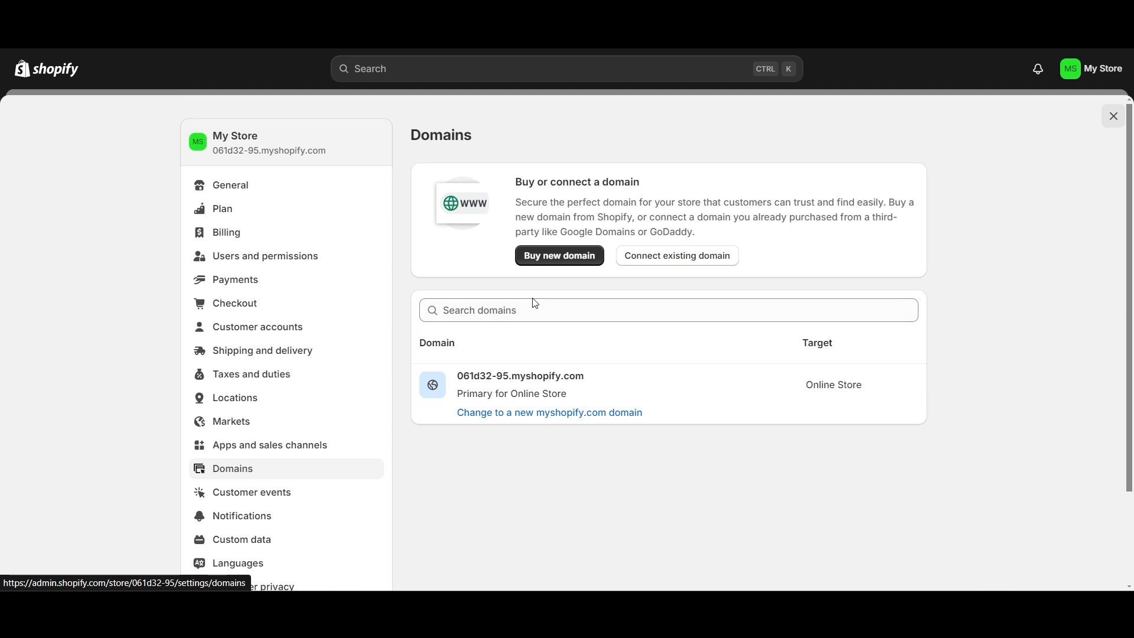
{"action": "left_click", "coordinate": [677, 260]}
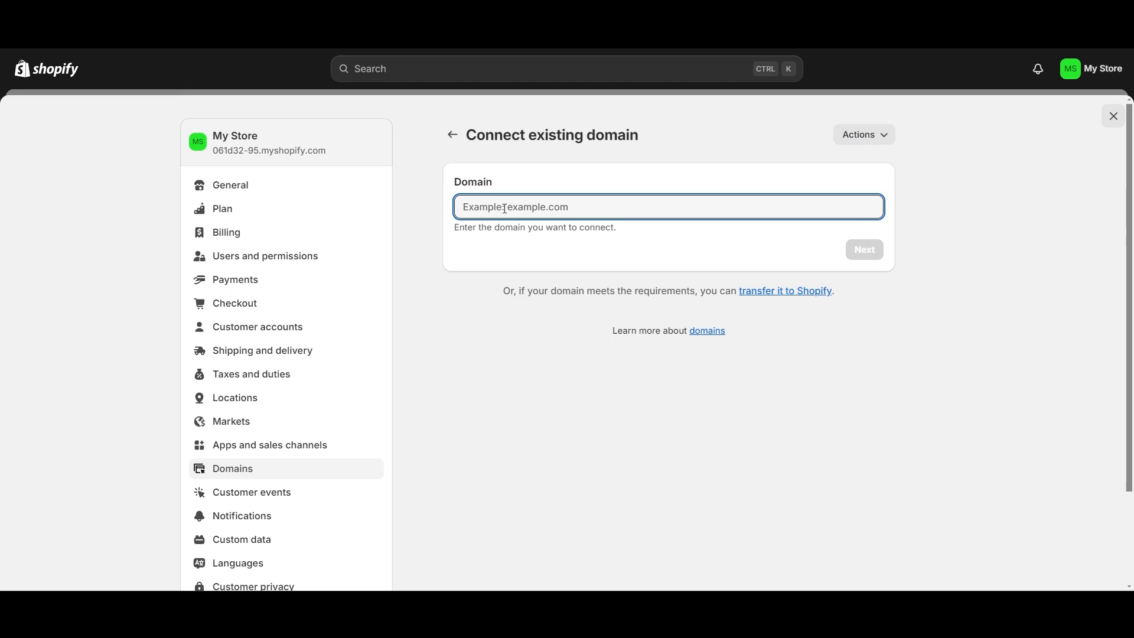
{"action": "key", "text": "alt+Left"}
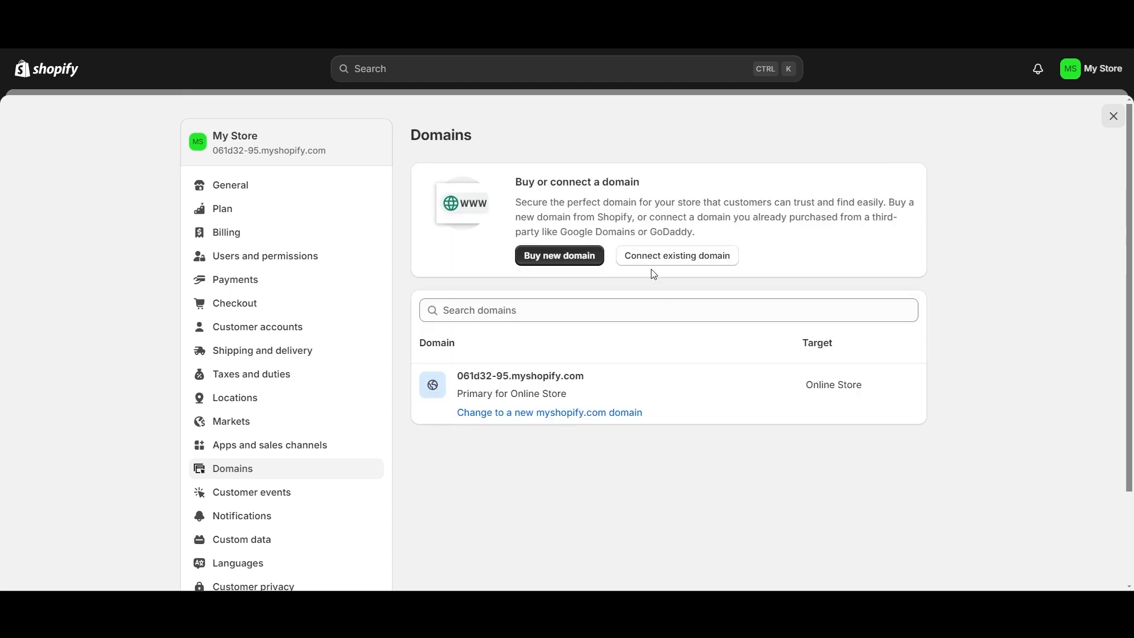
{"action": "left_click", "coordinate": [568, 259]}
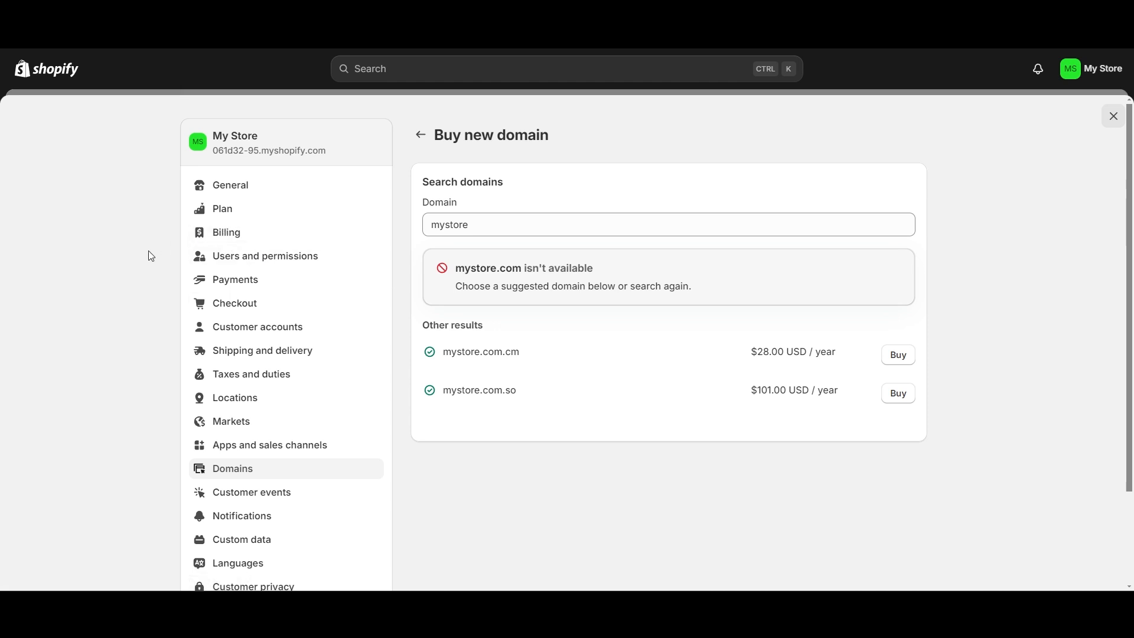
{"action": "left_click_drag", "start_coordinate": [470, 225], "coordinate": [409, 236]}
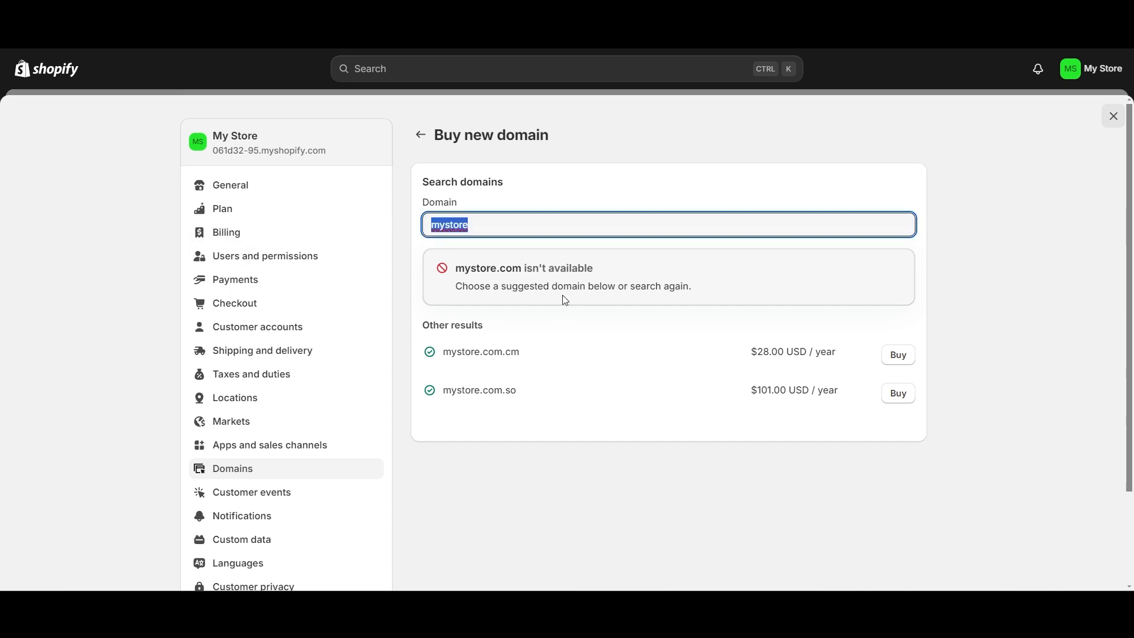
{"action": "type", "text": "ww"}
{"action": "key", "text": "BackSpace"}
{"action": "key", "text": "BackSpace"}
{"action": "key", "text": "BackSpace"}
{"action": "key", "text": "BackSpace"}
{"action": "key", "text": "BackSpace"}
{"action": "key", "text": "BackSpace"}
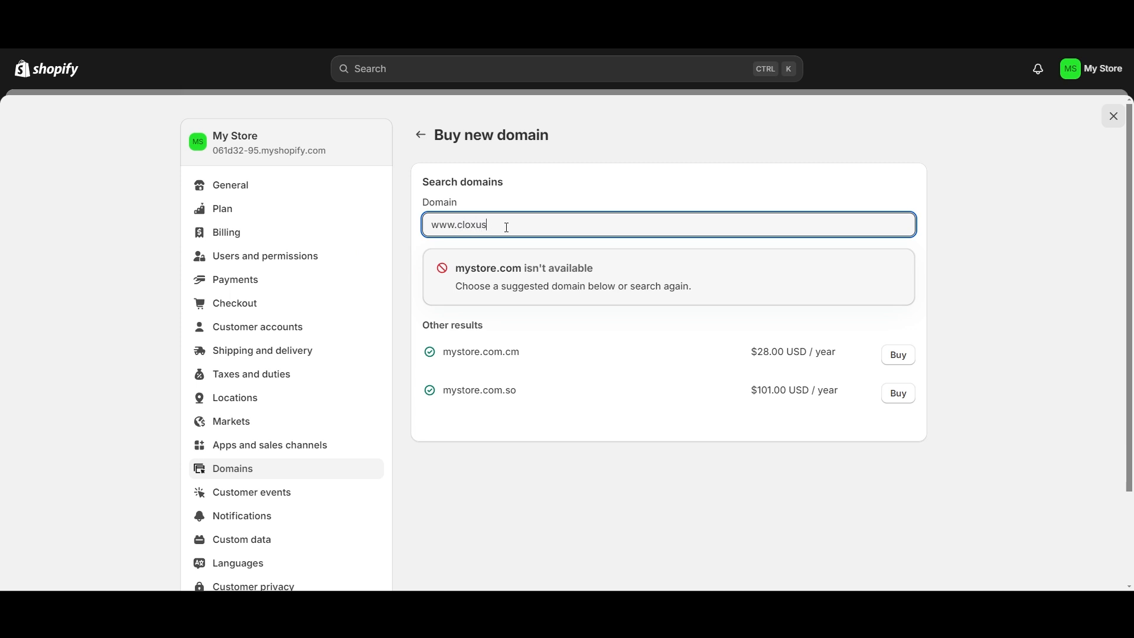
{"action": "type", "text": "cloxus.com"}
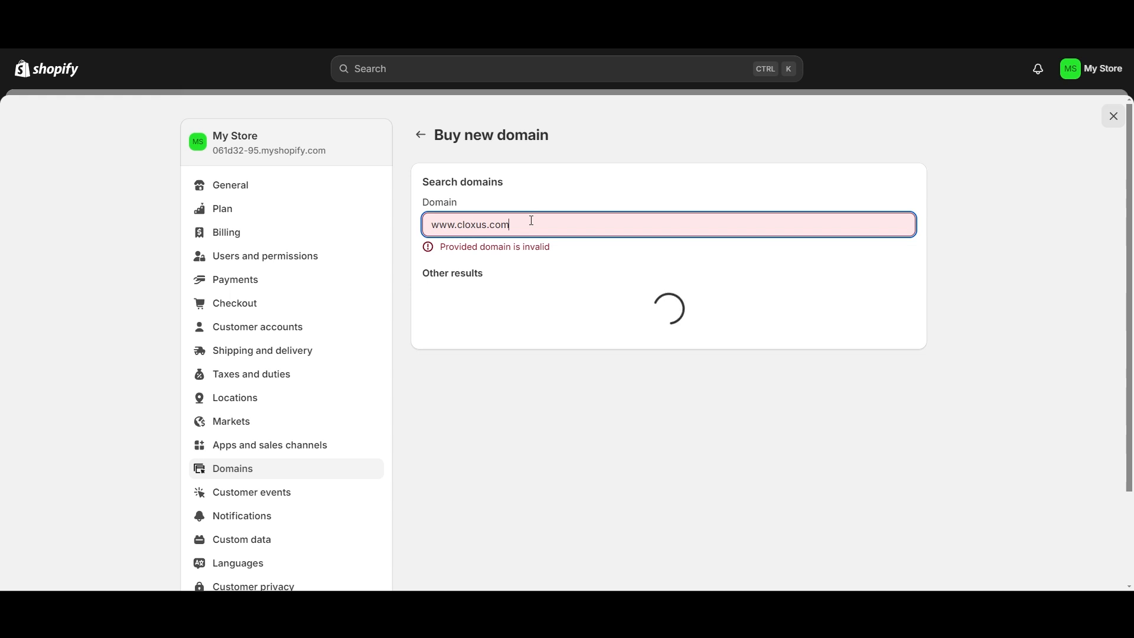
Shorten the domain search term to cloxus, without the www prefix and the .com ending.
{"action": "key", "text": "BackSpace"}
{"action": "key", "text": "BackSpace"}
{"action": "key", "text": "BackSpace"}
{"action": "key", "text": "BackSpace"}
{"action": "key", "text": "Left"}
{"action": "key", "text": "Left"}
{"action": "key", "text": "Left"}
{"action": "key", "text": "Left"}
{"action": "key", "text": "Left"}
{"action": "key", "text": "Left"}
{"action": "key", "text": "BackSpace"}
{"action": "key", "text": "BackSpace"}
{"action": "key", "text": "BackSpace"}
{"action": "key", "text": "BackSpace"}
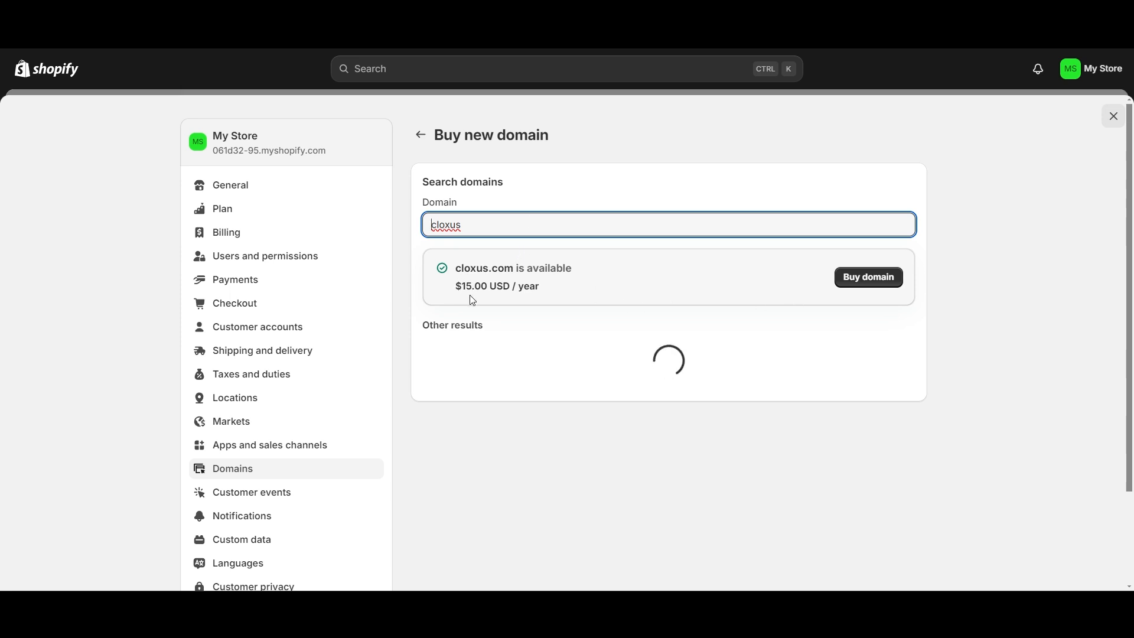
Open the purchase page for cloxus.com, review its contact and payment requirements, and return to the domain overview.
{"action": "left_click", "coordinate": [854, 286]}
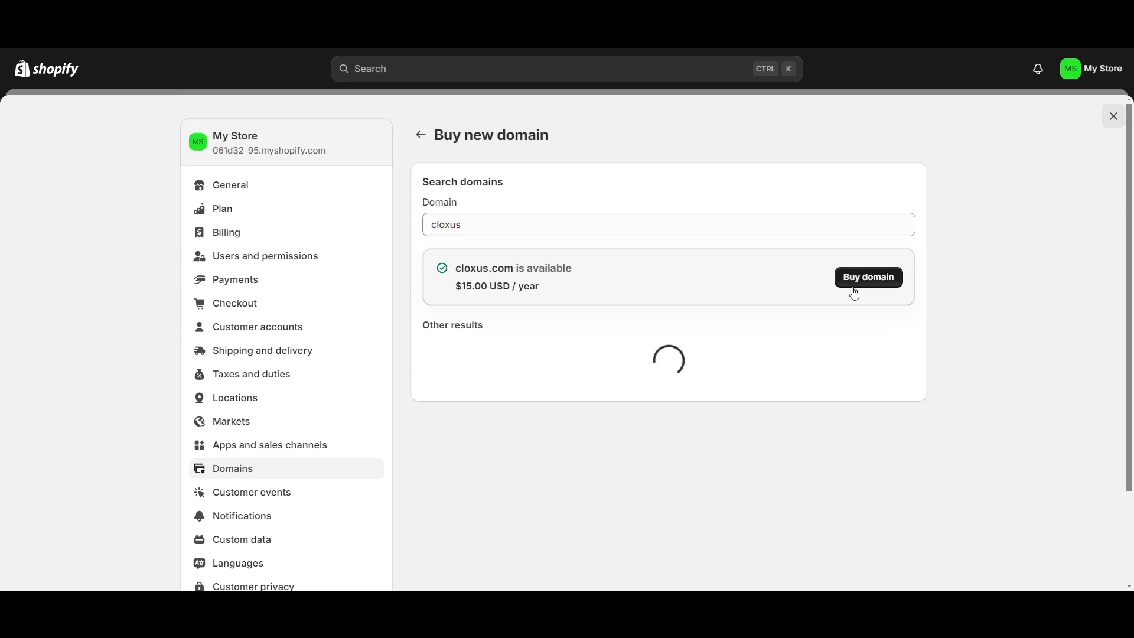
{"action": "scroll", "coordinate": [674, 336], "scroll_direction": "down", "scroll_amount": 5}
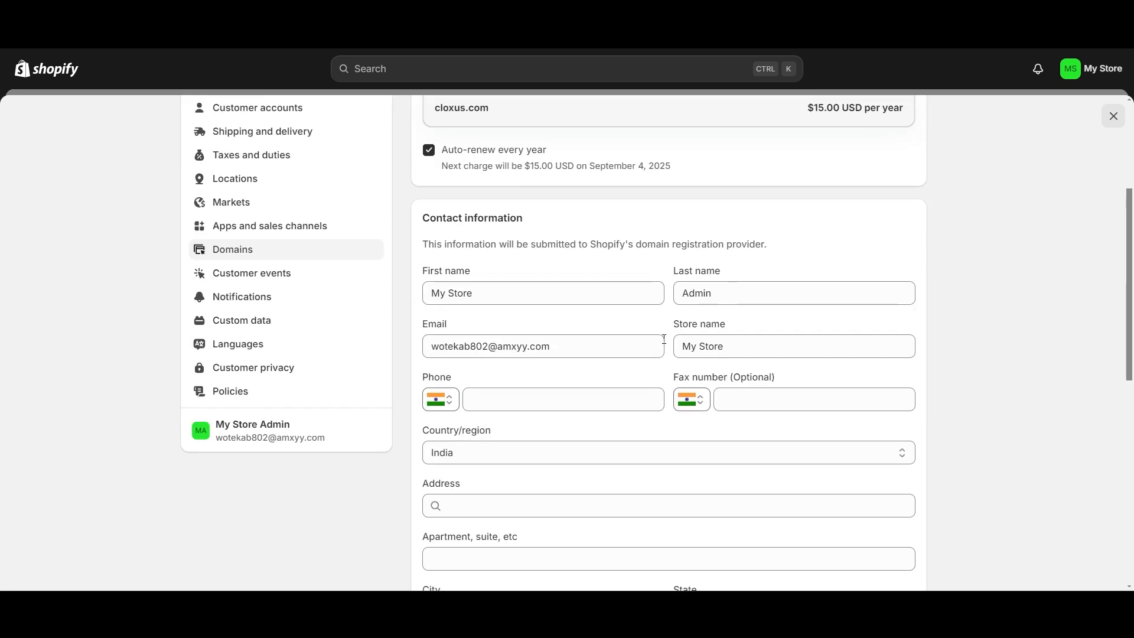
{"action": "scroll", "coordinate": [614, 293], "scroll_direction": "up", "scroll_amount": 5}
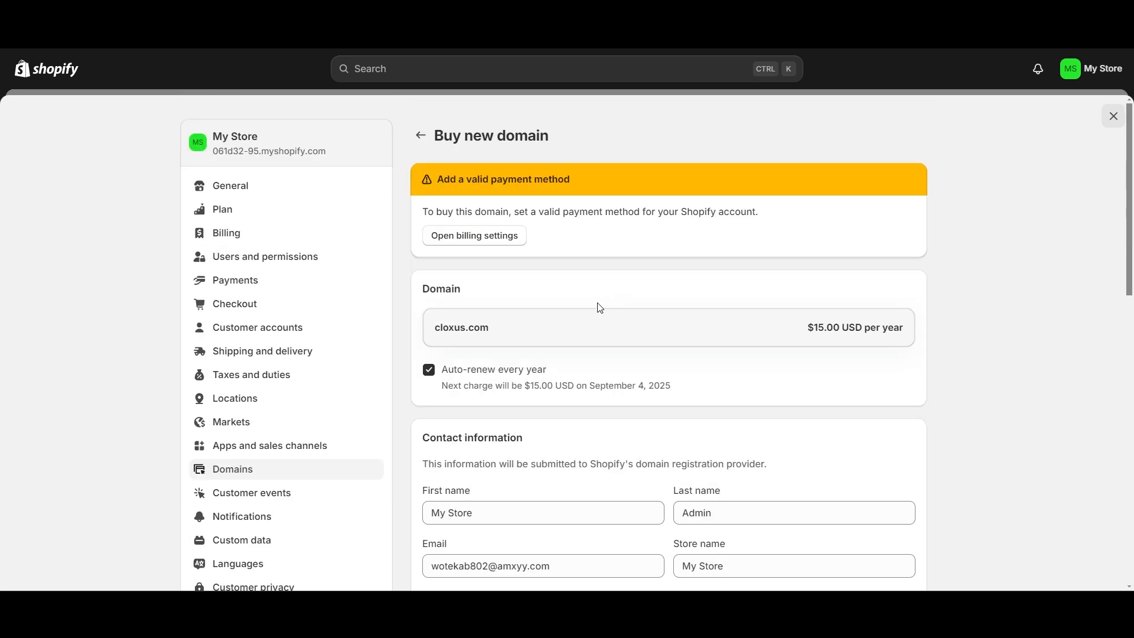
{"action": "left_click", "coordinate": [423, 139]}
{"action": "left_click", "coordinate": [423, 138]}
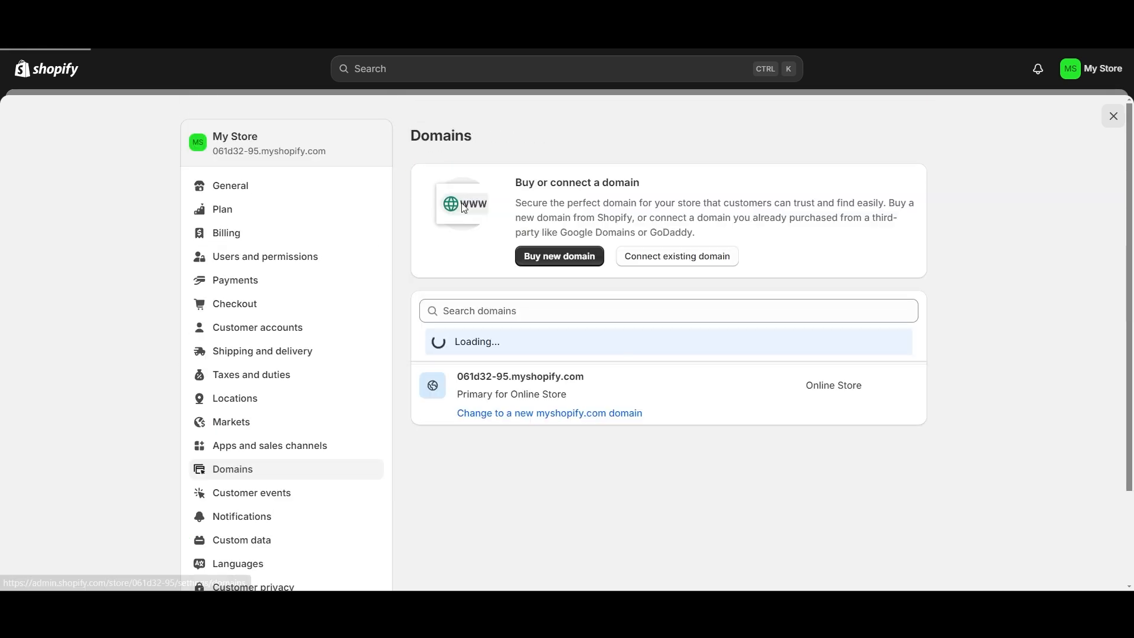
Connect the existing domain digitalsolutionsguide.com to the store and verify its connection.
{"action": "left_click", "coordinate": [678, 259]}
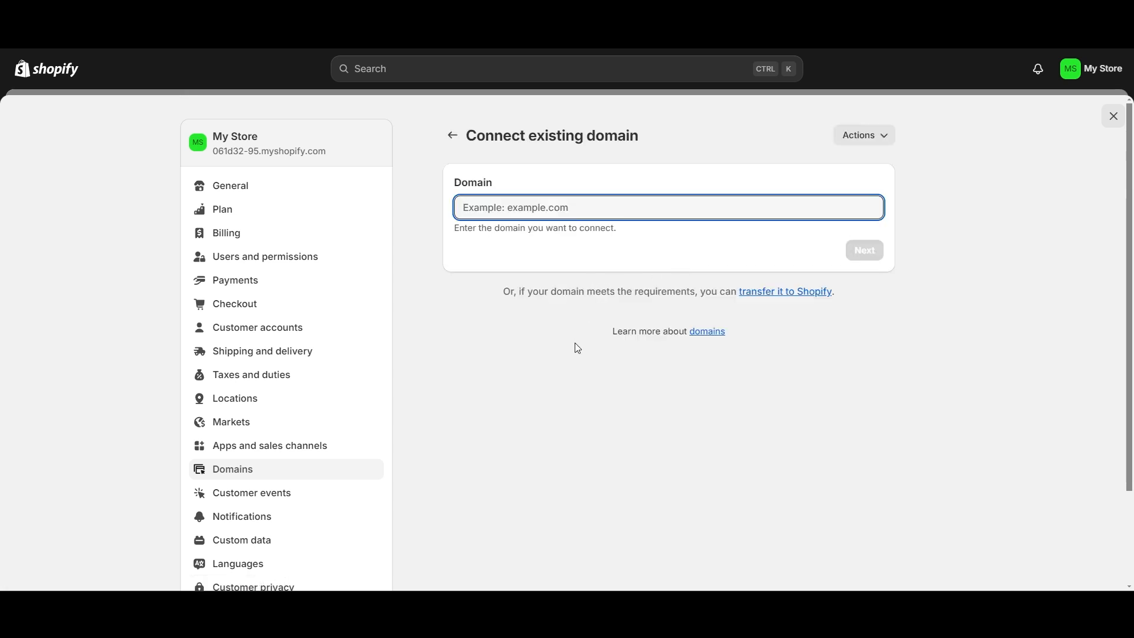
{"action": "type", "text": "digitalsolutionsguide.com"}
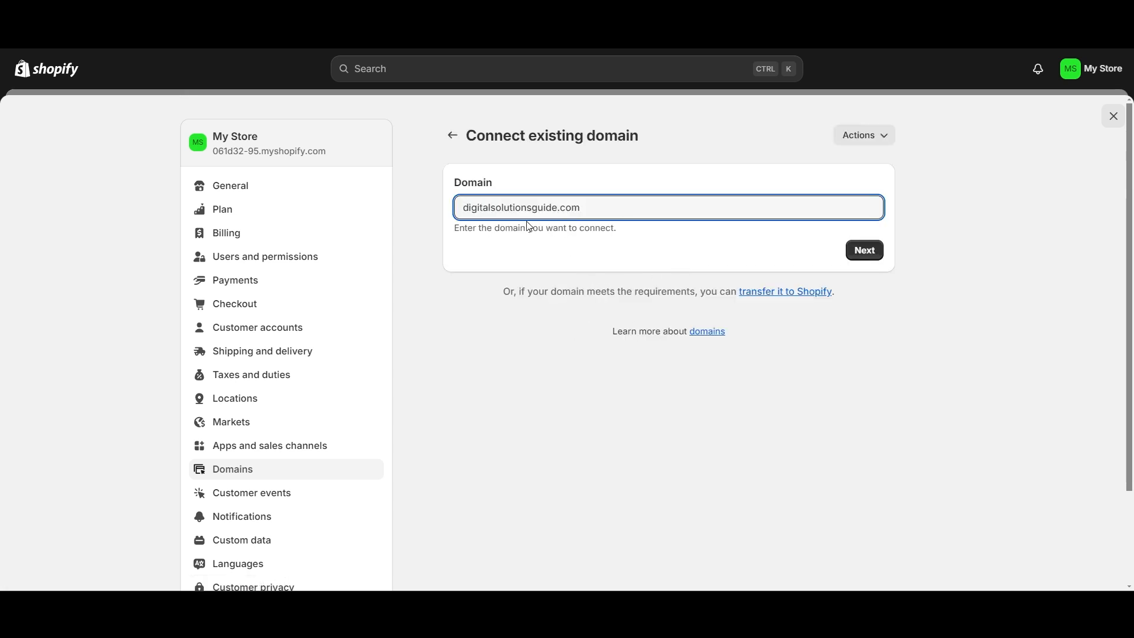
{"action": "left_click", "coordinate": [851, 251]}
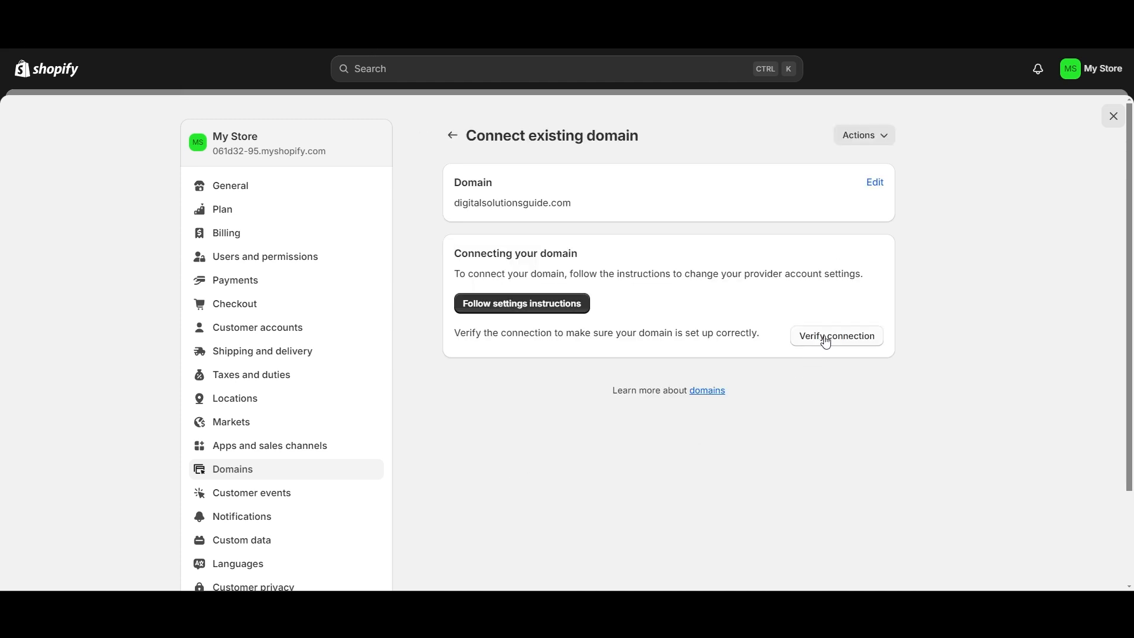
{"action": "left_click", "coordinate": [827, 336]}
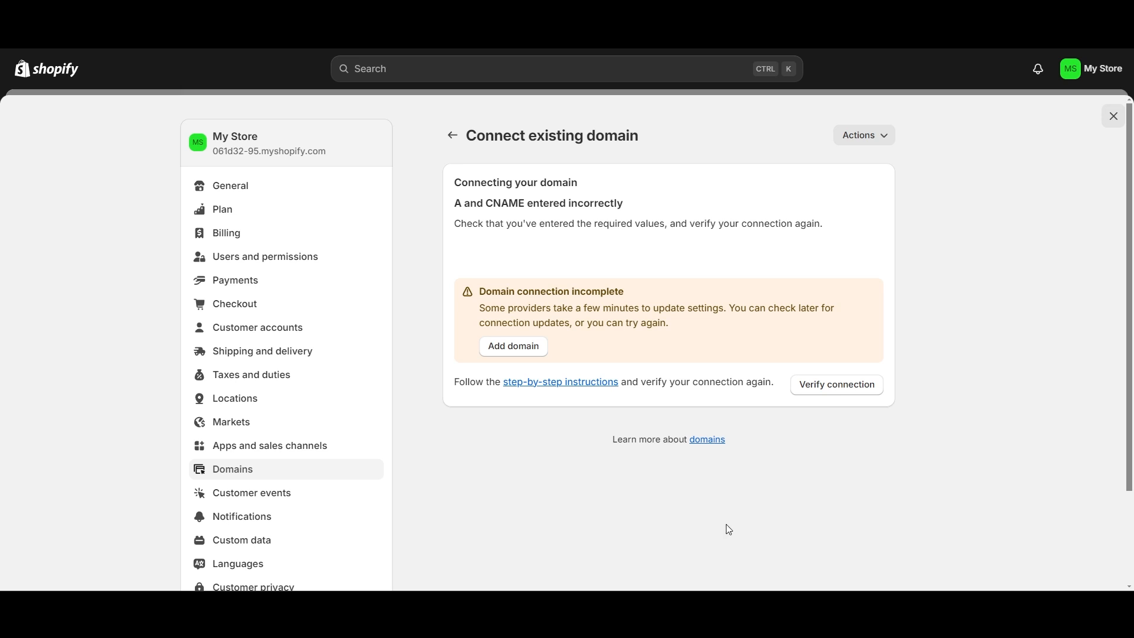
Switch to Hostinger and open the DNS and nameserver settings of digitalsolutionsguide.com from the domain portfolio.
{"action": "key", "text": "ctrl+Tab"}
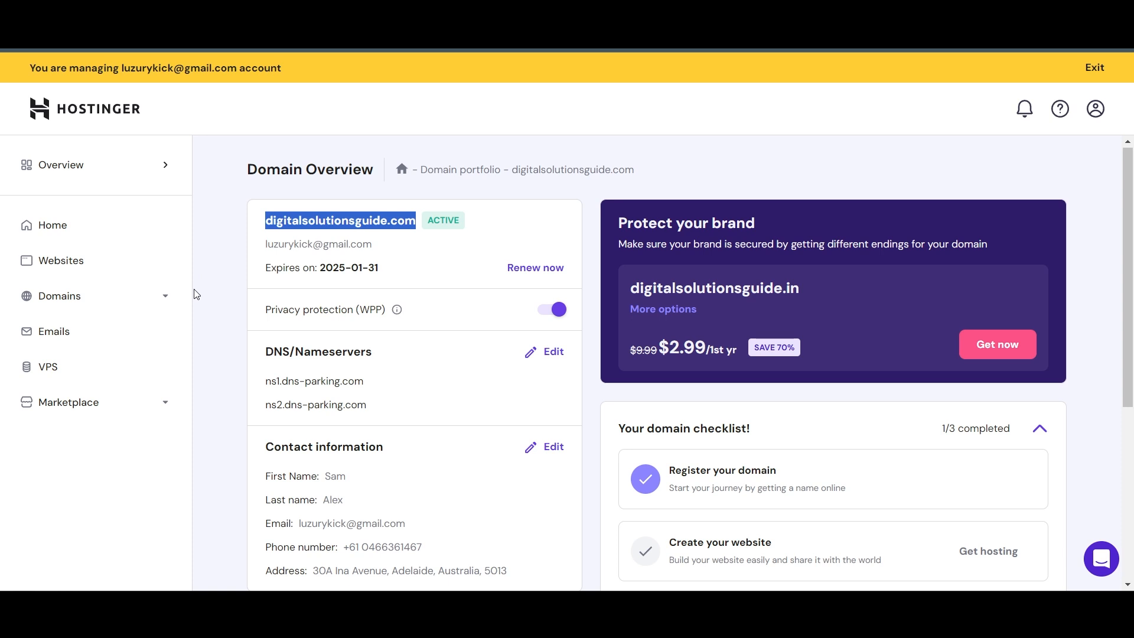
{"action": "left_click", "coordinate": [63, 295]}
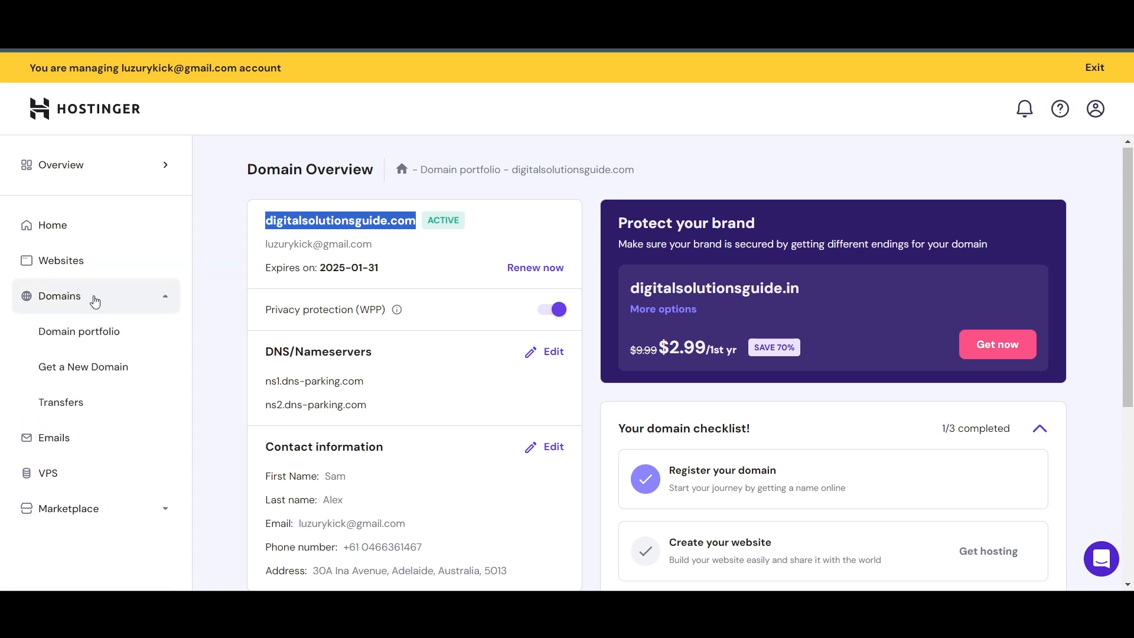
{"action": "left_click", "coordinate": [100, 331]}
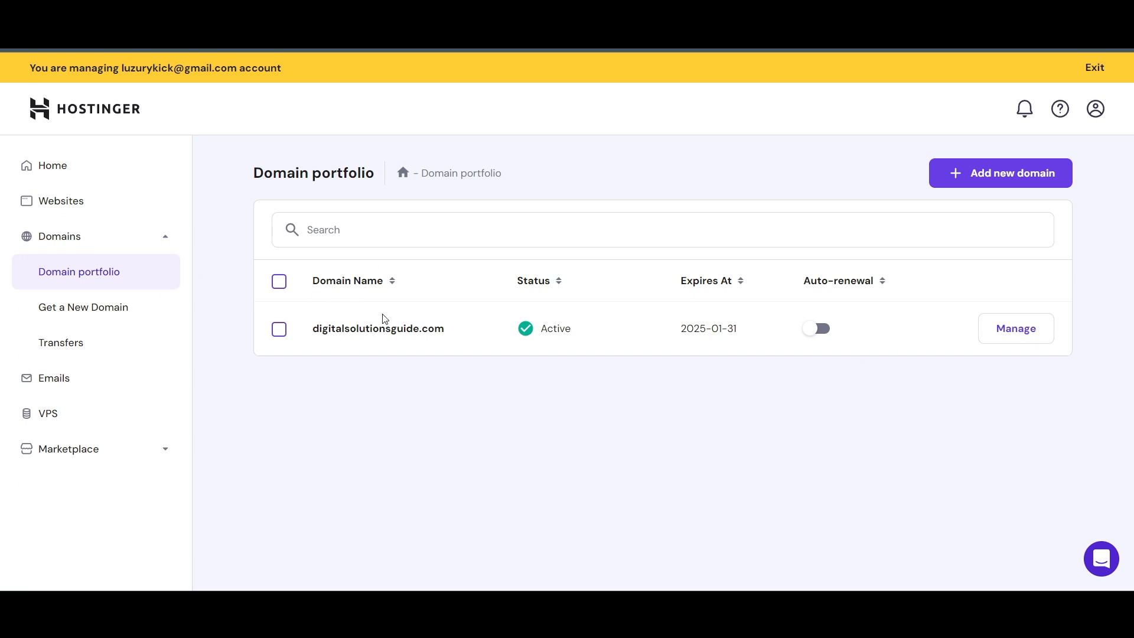
{"action": "left_click", "coordinate": [1007, 331]}
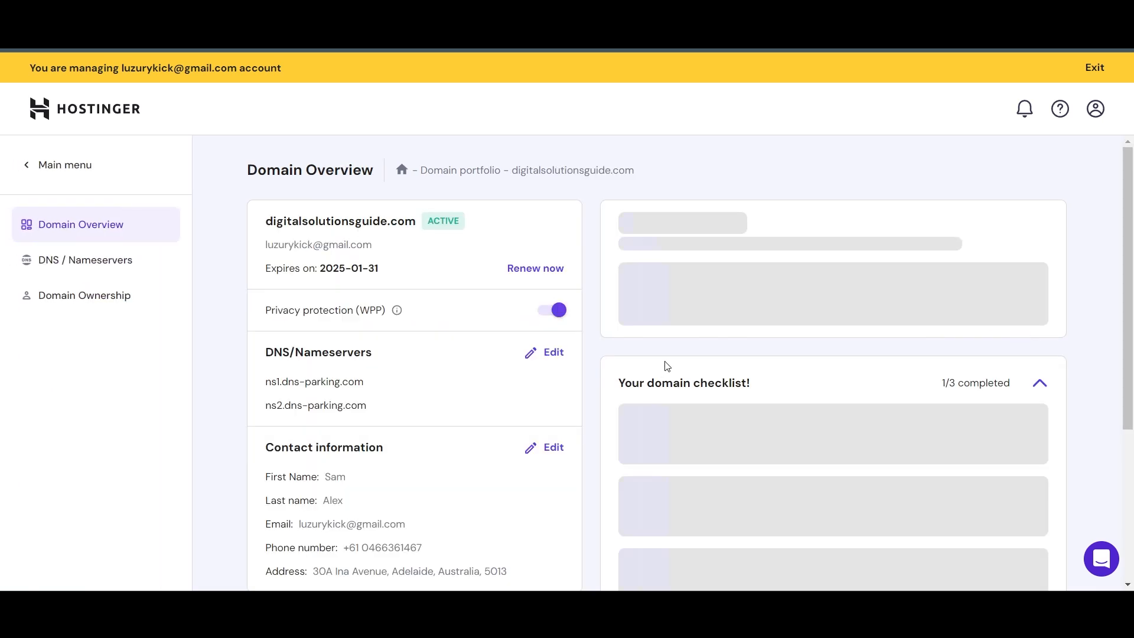
{"action": "left_click", "coordinate": [105, 264]}
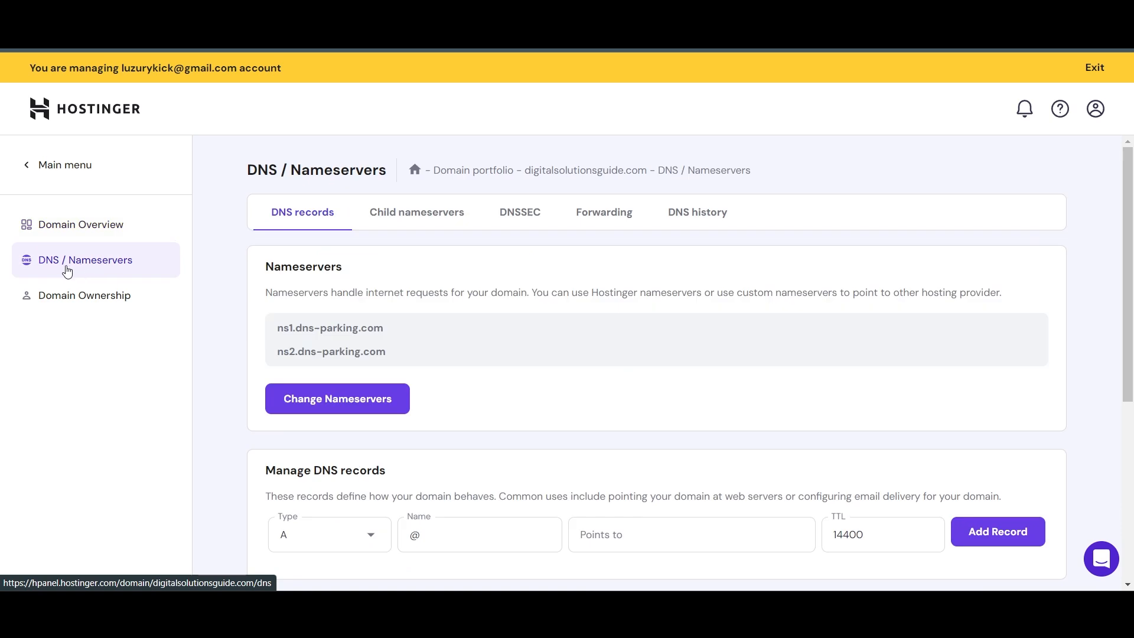
Delete the CNAME record named www from the domain's DNS records.
{"action": "scroll", "coordinate": [501, 405], "scroll_direction": "down", "scroll_amount": 5}
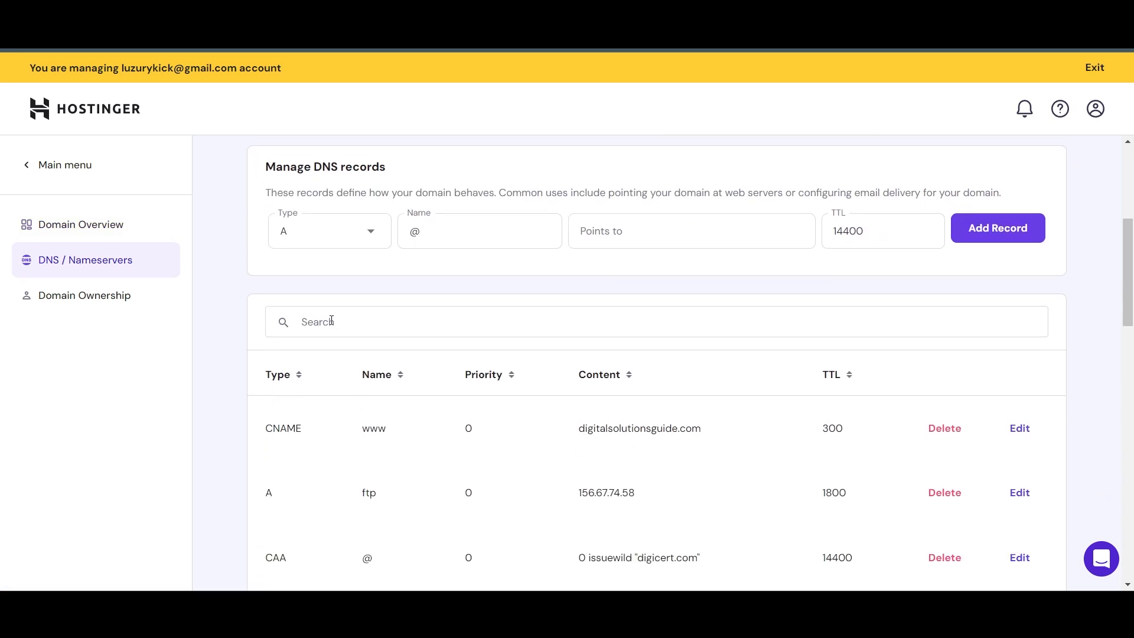
{"action": "scroll", "coordinate": [402, 343], "scroll_direction": "down", "scroll_amount": 3}
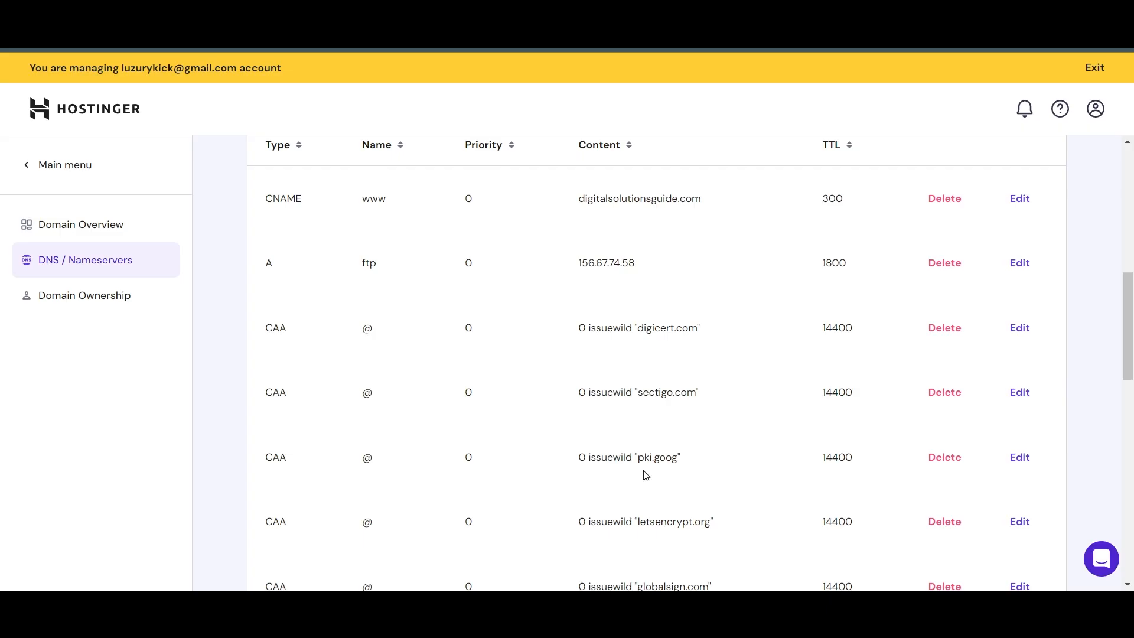
{"action": "scroll", "coordinate": [421, 306], "scroll_direction": "up", "scroll_amount": 1}
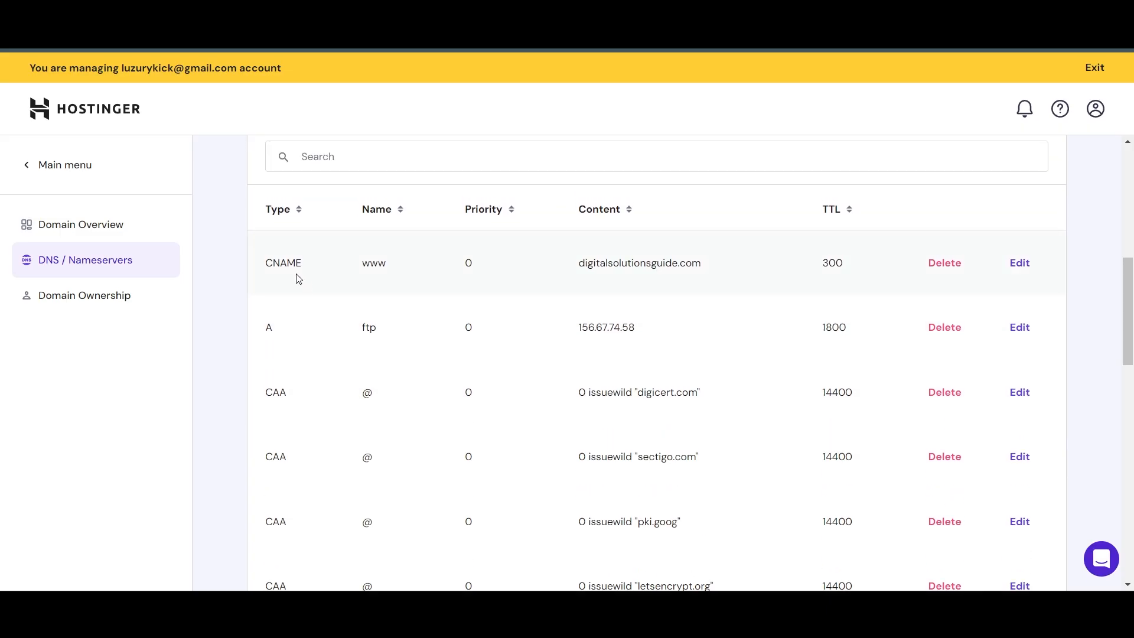
{"action": "left_click", "coordinate": [942, 264]}
Delete the A records named @ and ftp that point to 156.67.74.58.
{"action": "scroll", "coordinate": [744, 357], "scroll_direction": "down", "scroll_amount": 1}
{"action": "scroll", "coordinate": [744, 357], "scroll_direction": "down", "scroll_amount": 10}
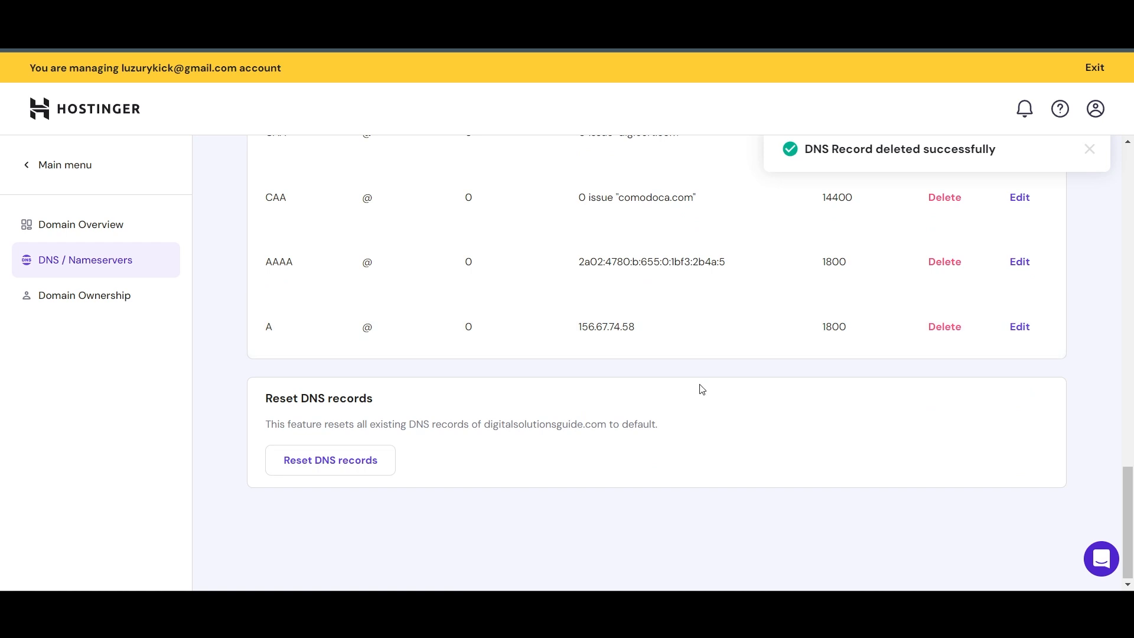
{"action": "left_click", "coordinate": [948, 328]}
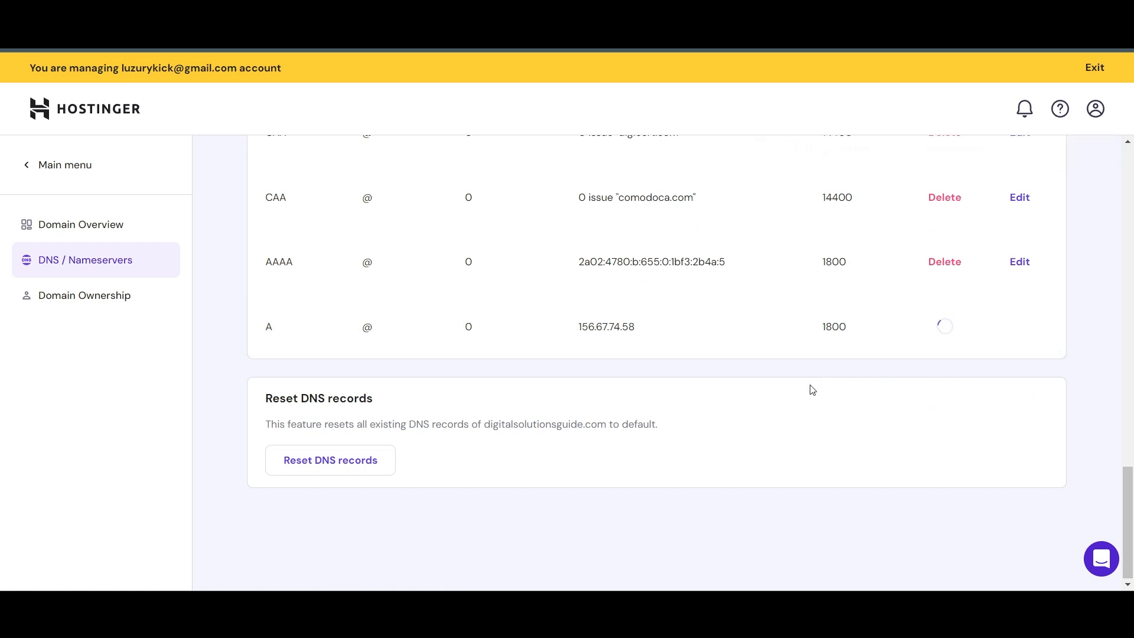
{"action": "scroll", "coordinate": [786, 410], "scroll_direction": "up", "scroll_amount": 10}
{"action": "left_click", "coordinate": [937, 380]}
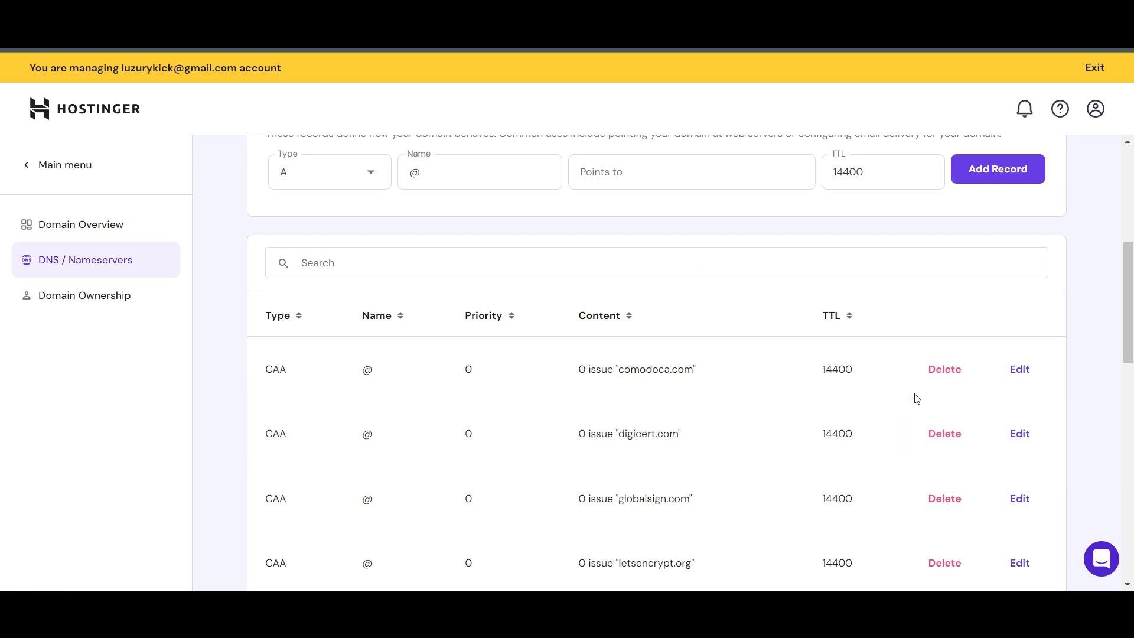
Add a CNAME record named www with the target shops.myshopify.com to the domain's DNS records.
{"action": "scroll", "coordinate": [519, 375], "scroll_direction": "up", "scroll_amount": 2}
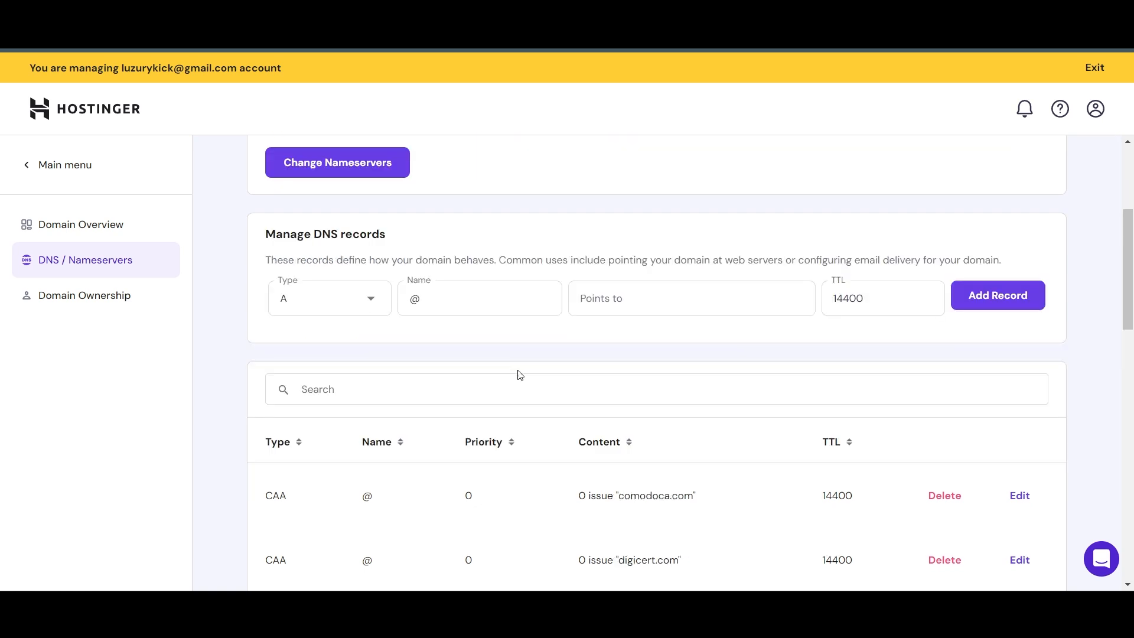
{"action": "scroll", "coordinate": [520, 390], "scroll_direction": "down", "scroll_amount": 5}
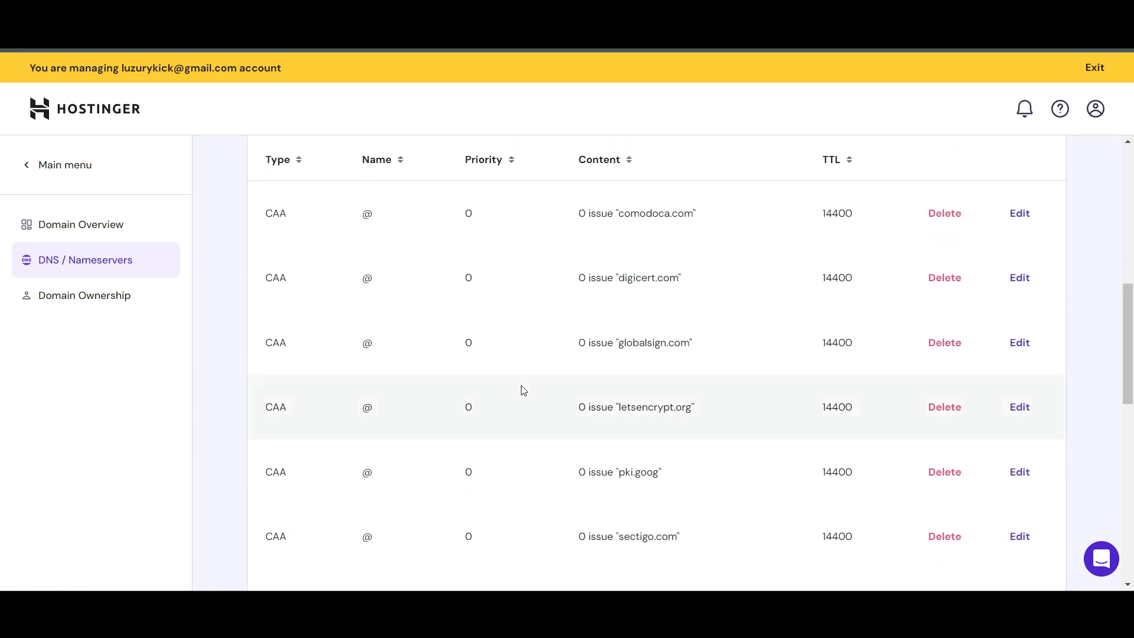
{"action": "scroll", "coordinate": [522, 390], "scroll_direction": "up", "scroll_amount": 1}
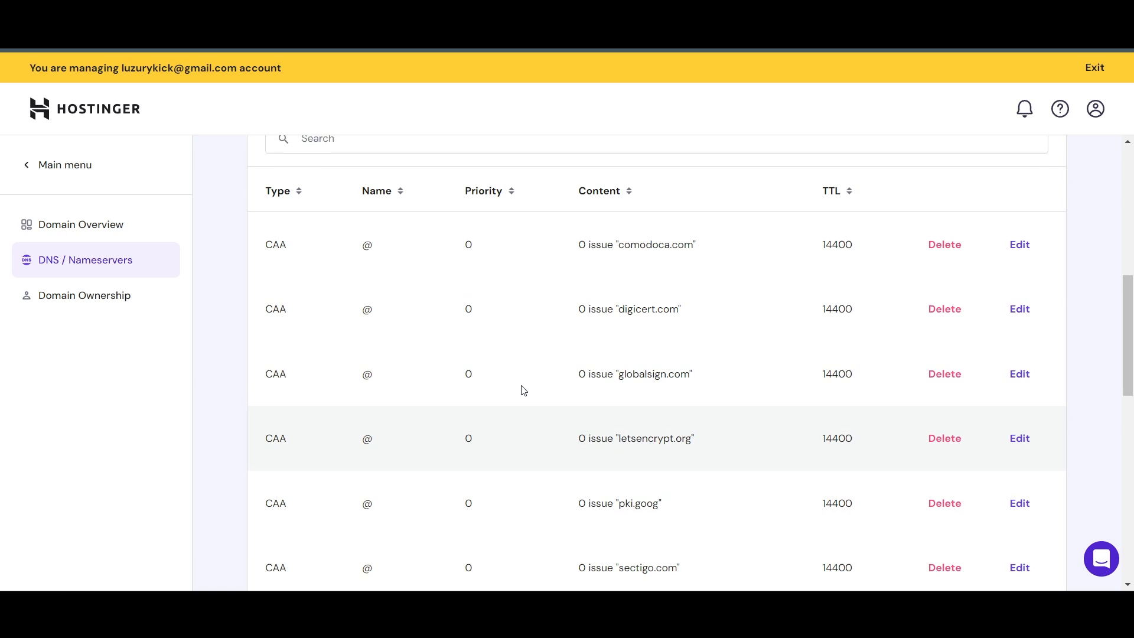
{"action": "scroll", "coordinate": [522, 390], "scroll_direction": "down", "scroll_amount": 2}
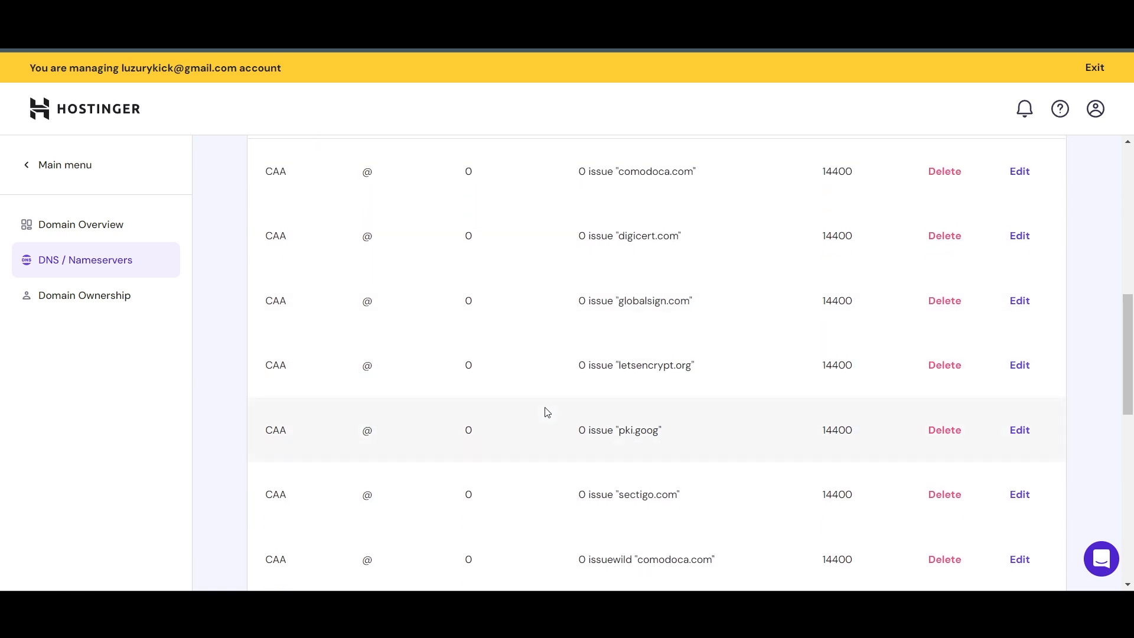
{"action": "scroll", "coordinate": [545, 411], "scroll_direction": "up", "scroll_amount": 5}
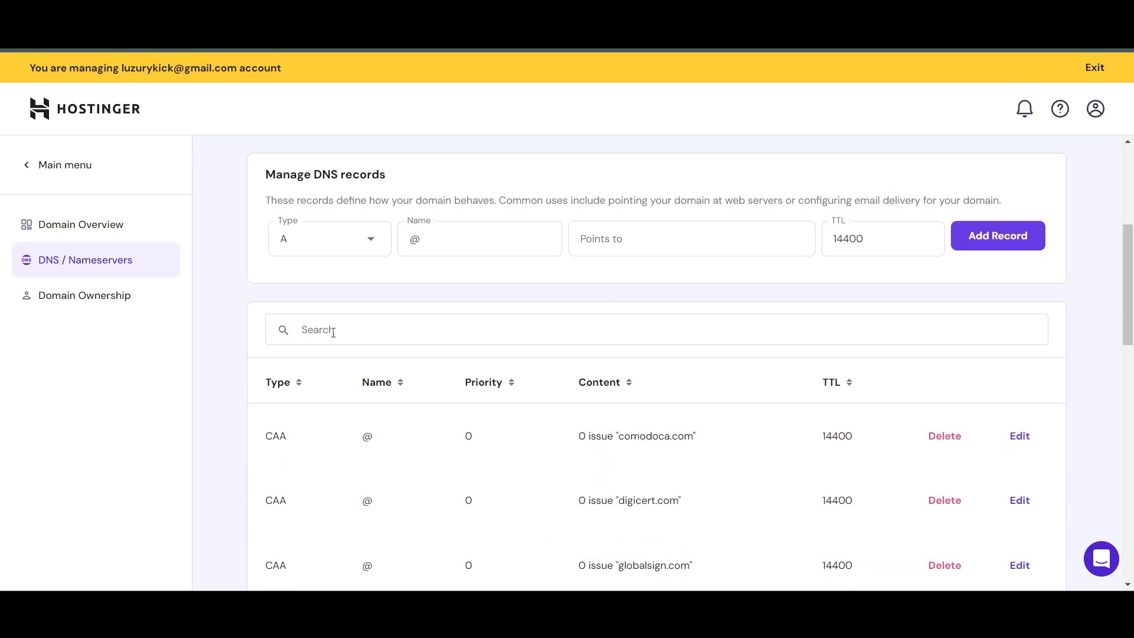
{"action": "left_click", "coordinate": [329, 248]}
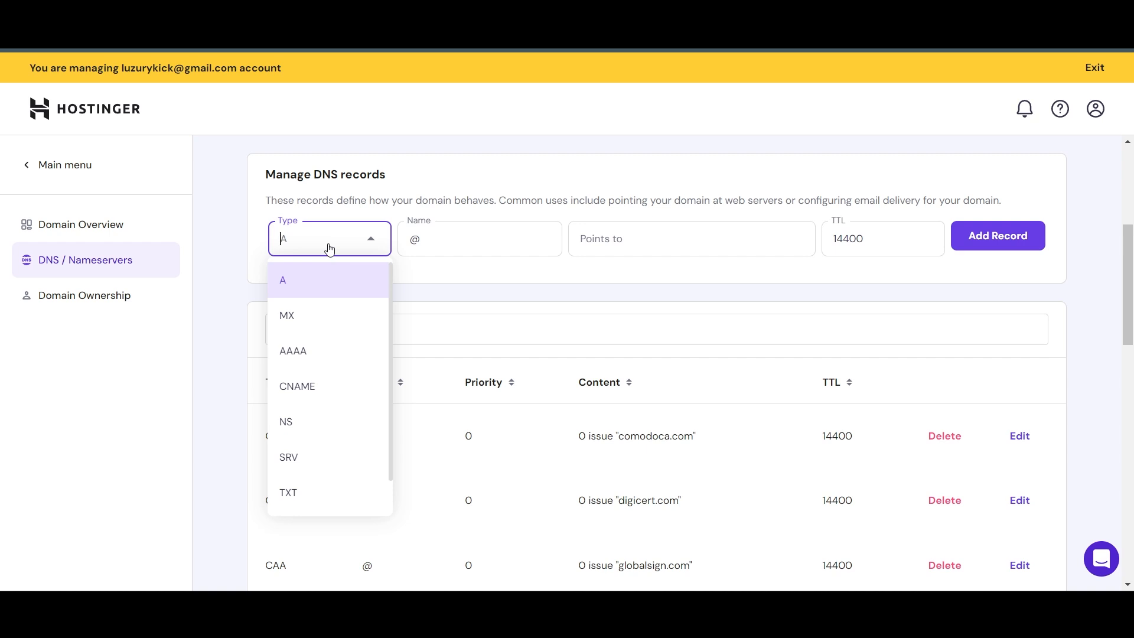
{"action": "left_click", "coordinate": [306, 387]}
{"action": "left_click", "coordinate": [443, 249]}
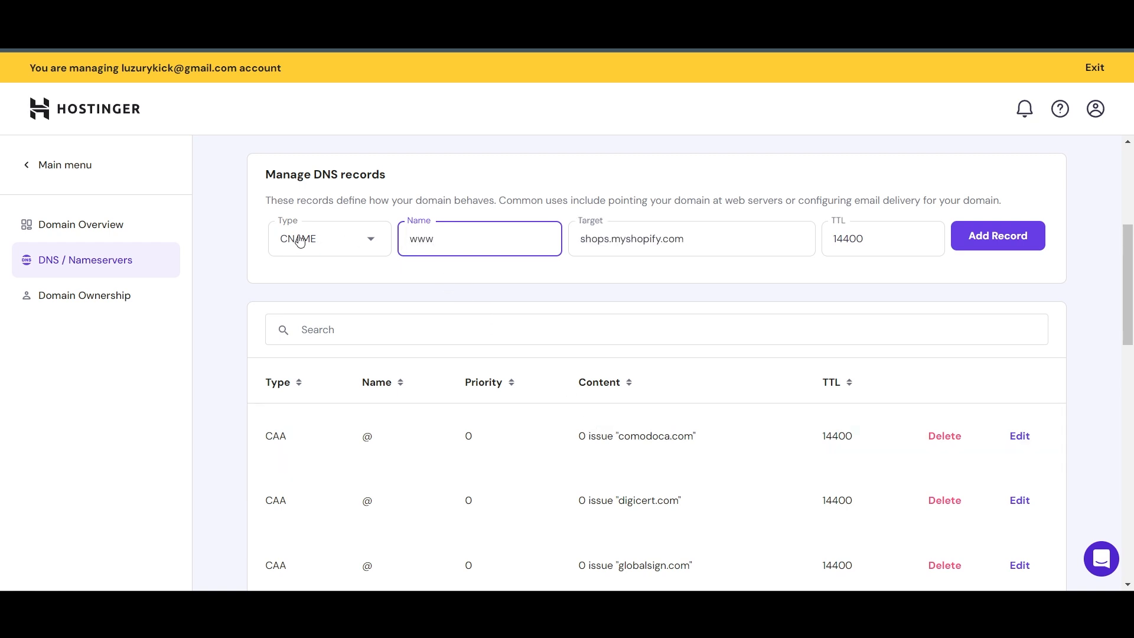
{"action": "scroll", "coordinate": [299, 248], "scroll_direction": "up", "scroll_amount": 1}
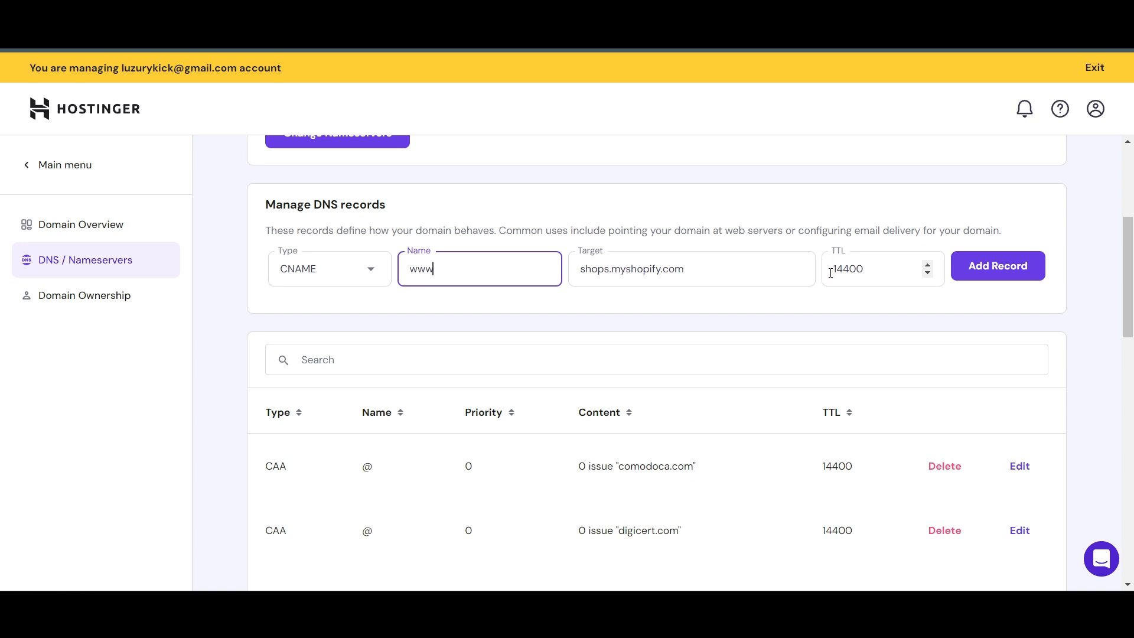
{"action": "left_click", "coordinate": [970, 276]}
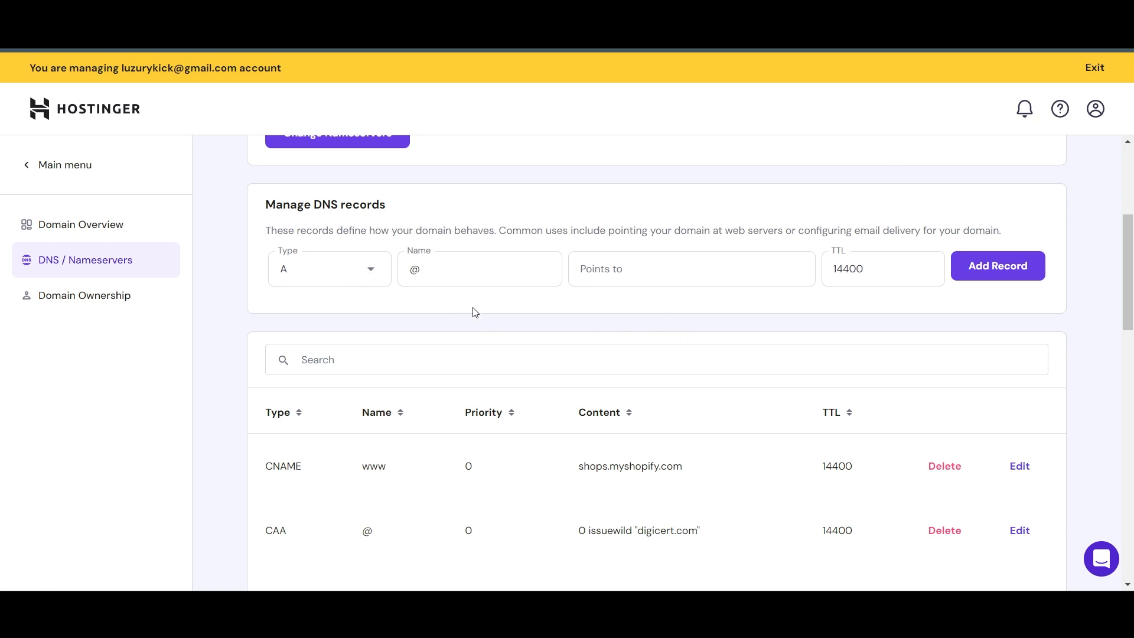
Add an A record named @ pointing to 23.227.38.65, and switch to Shopify to verify the domain connection again.
{"action": "left_click", "coordinate": [652, 264]}
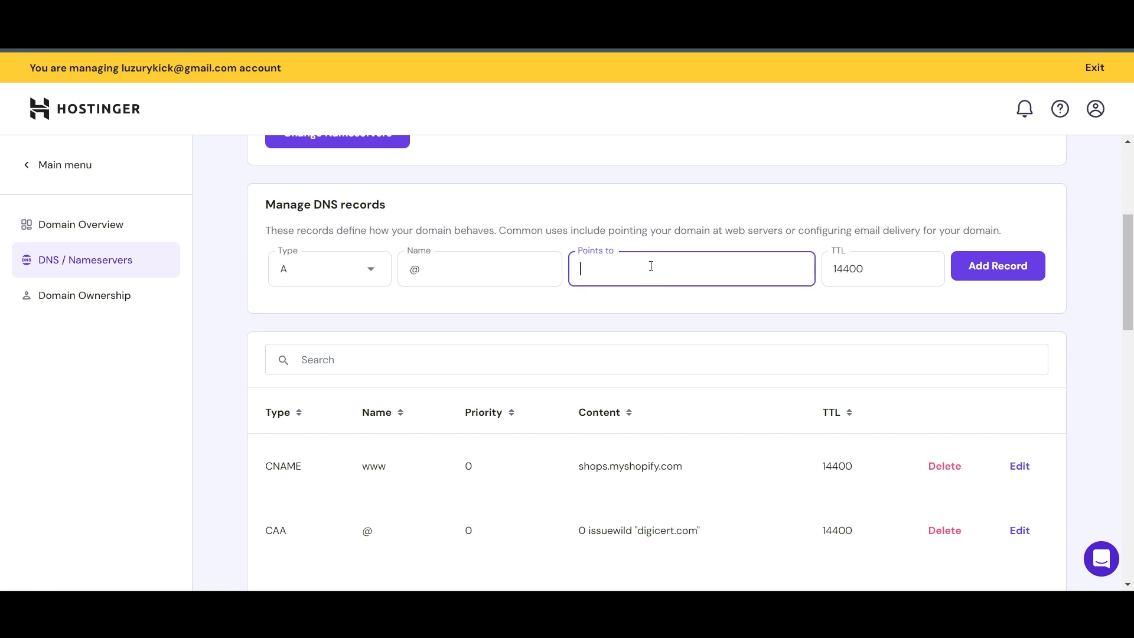
{"action": "type", "text": "23.227.38.65"}
{"action": "left_click", "coordinate": [981, 270]}
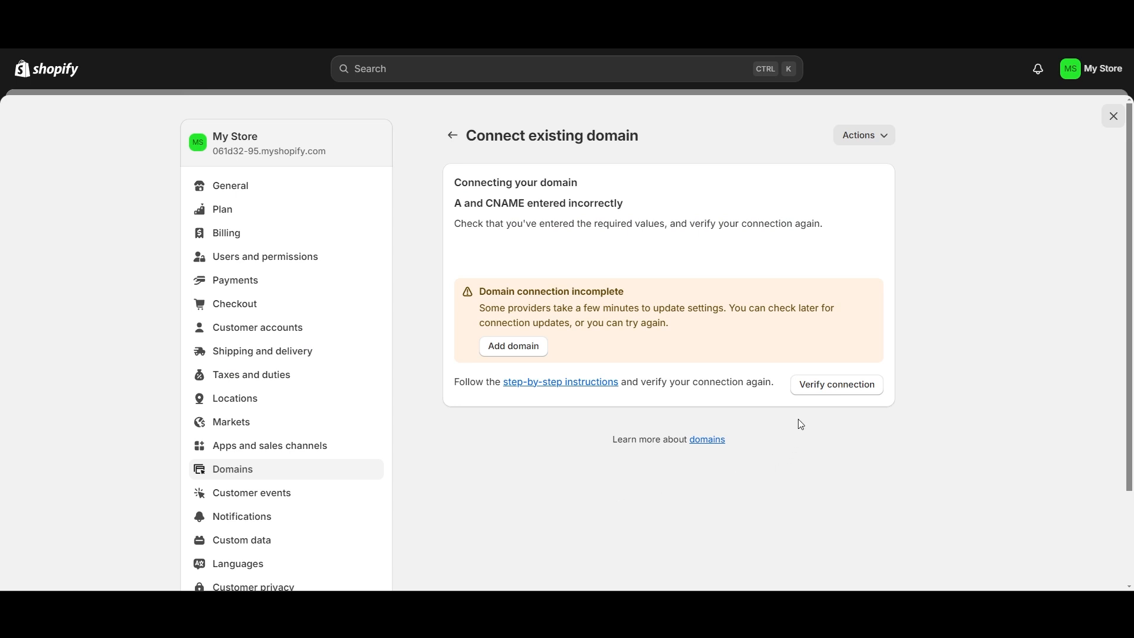
{"action": "left_click", "coordinate": [850, 387]}
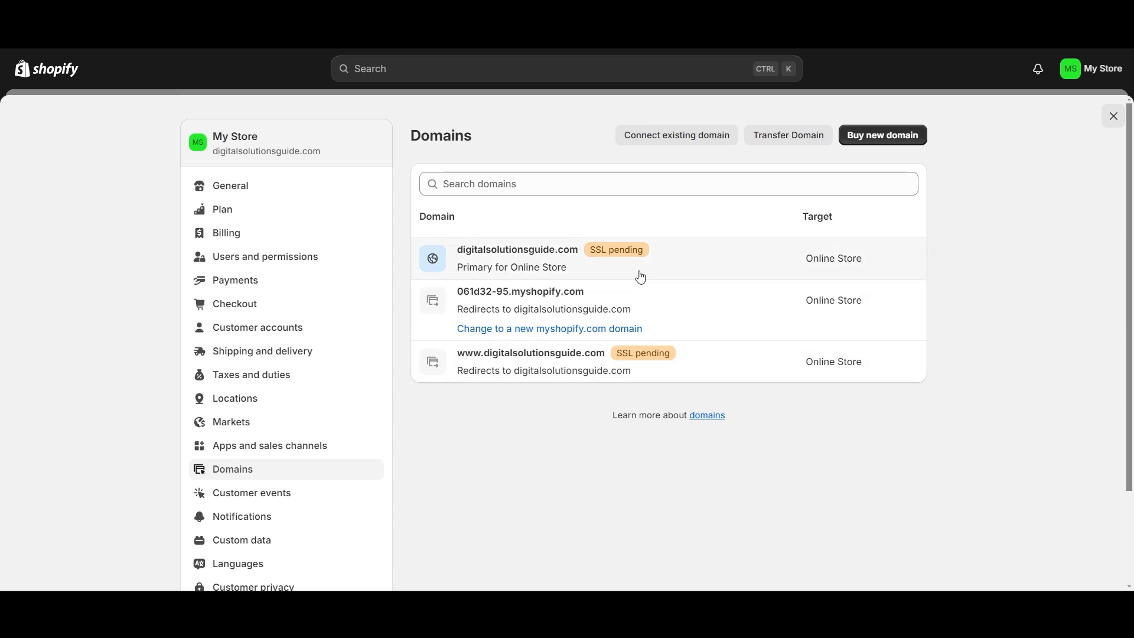
Review the domain type options of digitalsolutionsguide.com and return to the domain list.
{"action": "left_click", "coordinate": [730, 266]}
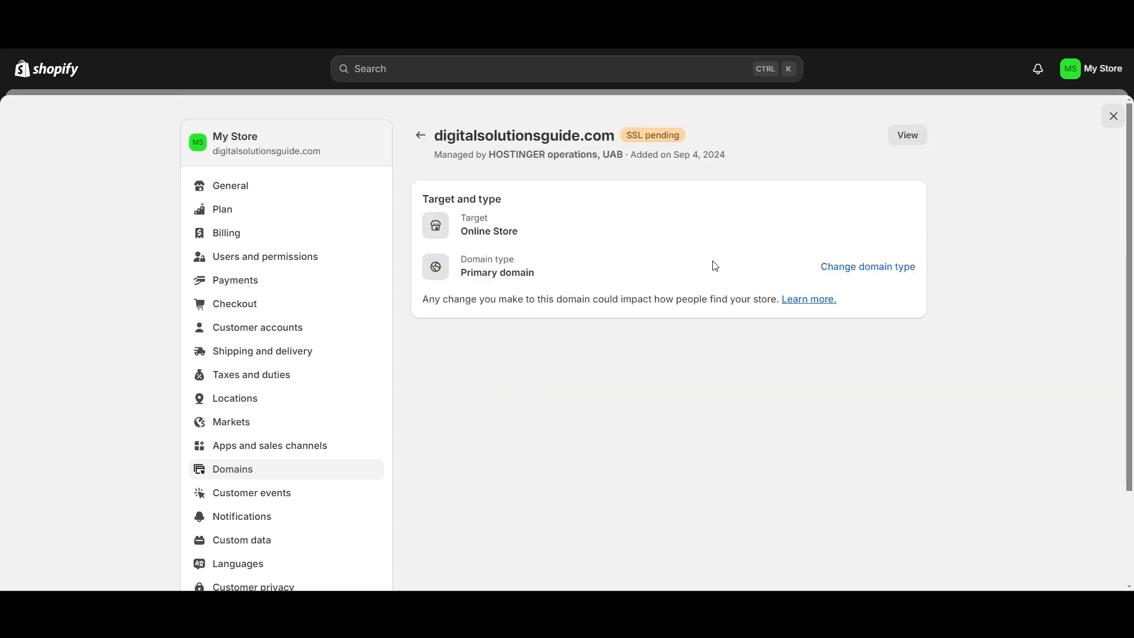
{"action": "left_click", "coordinate": [839, 268]}
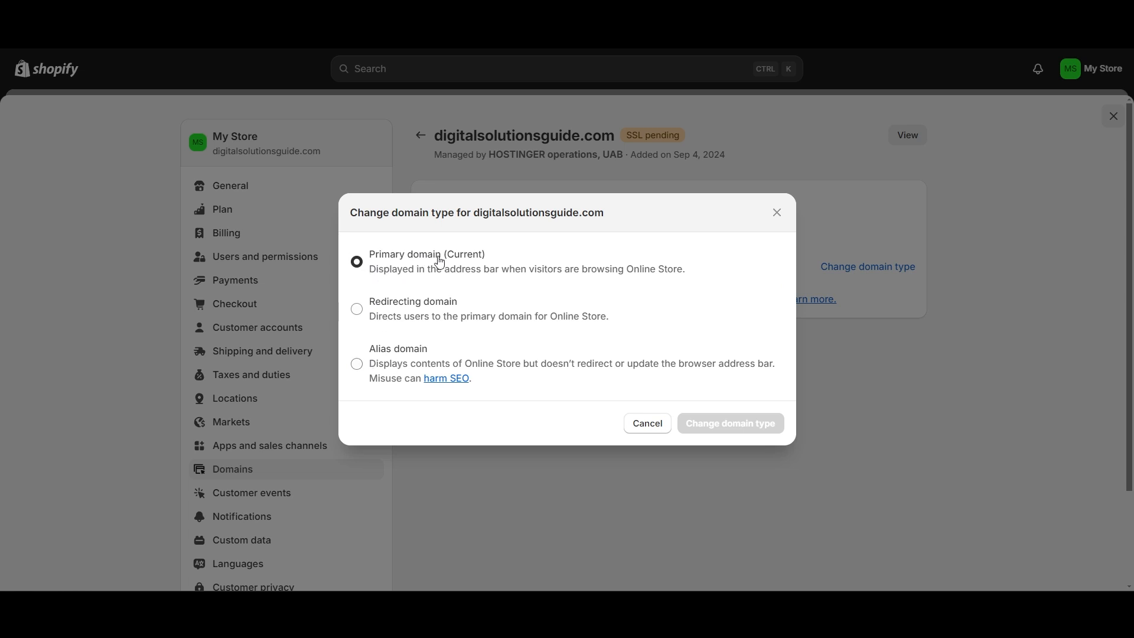
{"action": "left_click", "coordinate": [774, 225]}
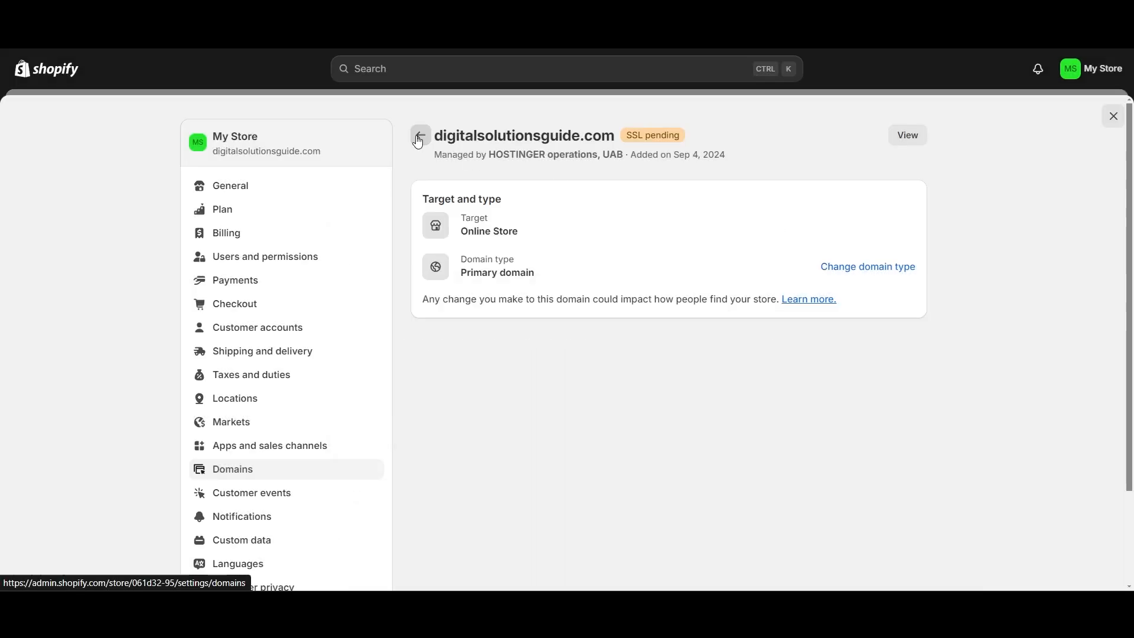
{"action": "left_click", "coordinate": [420, 135]}
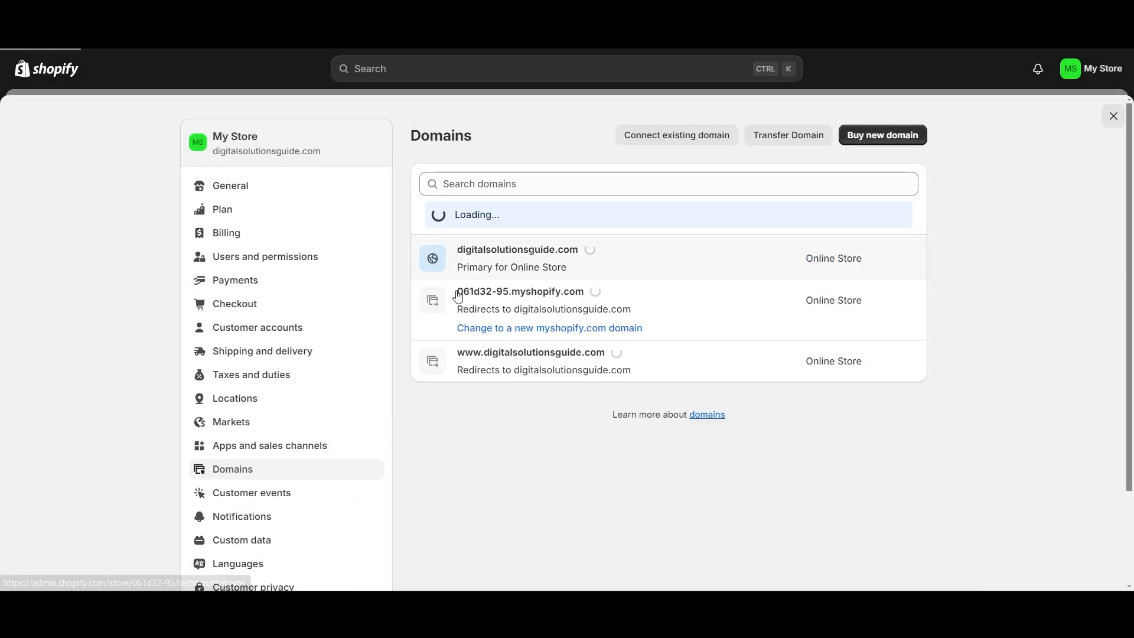
{"action": "left_click", "coordinate": [553, 365]}
{"action": "left_click", "coordinate": [867, 267]}
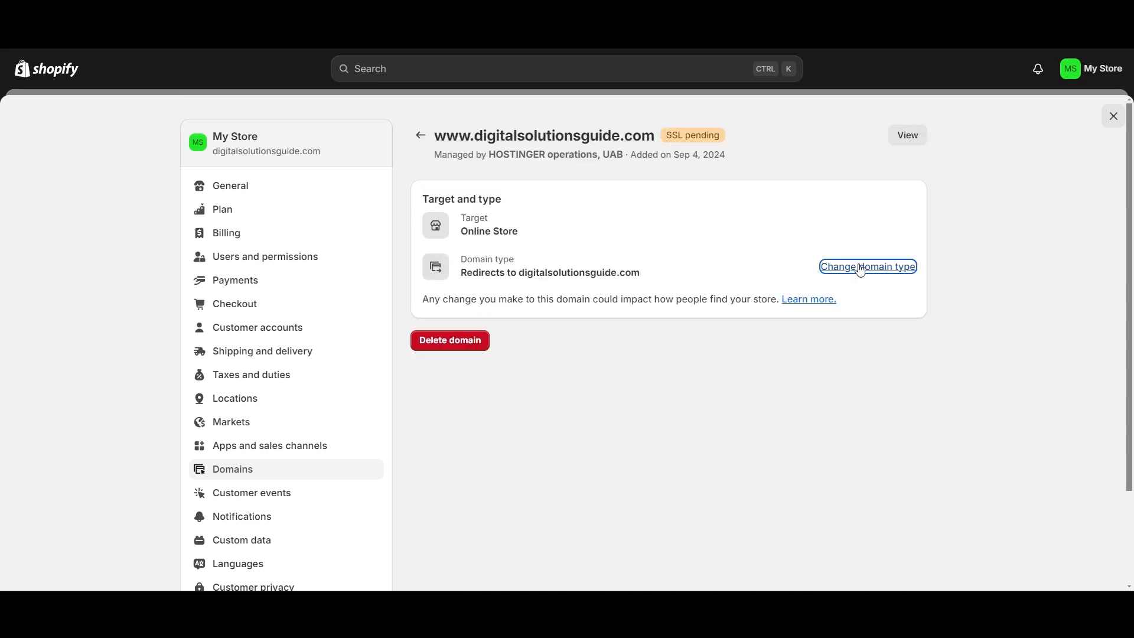
{"action": "left_click", "coordinate": [357, 262]}
{"action": "left_click", "coordinate": [722, 424]}
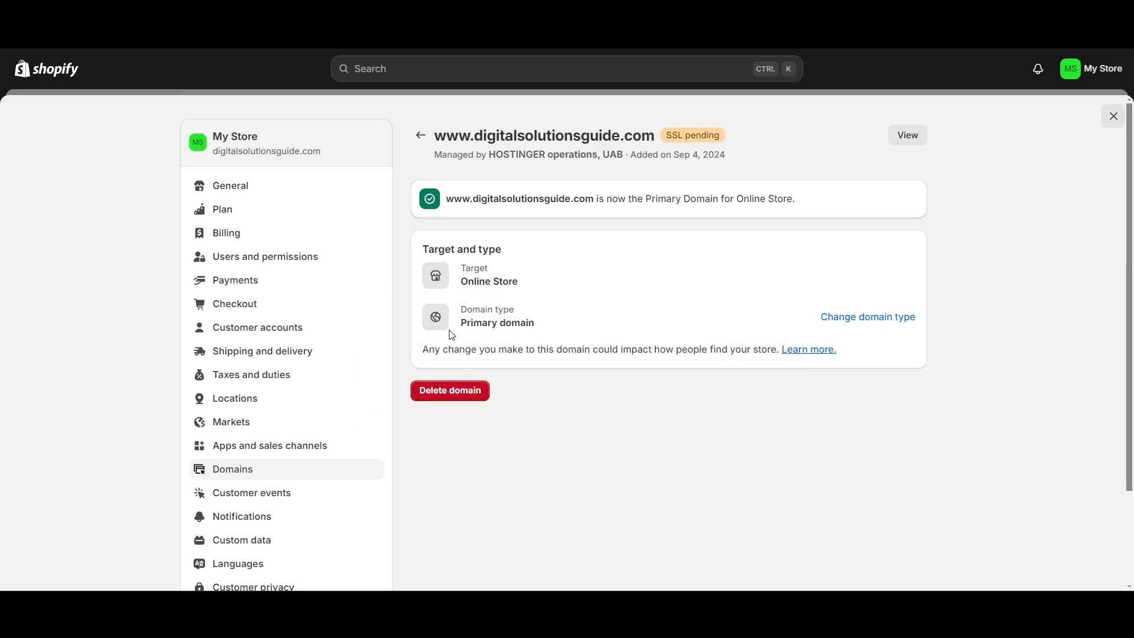
{"action": "left_click", "coordinate": [421, 136]}
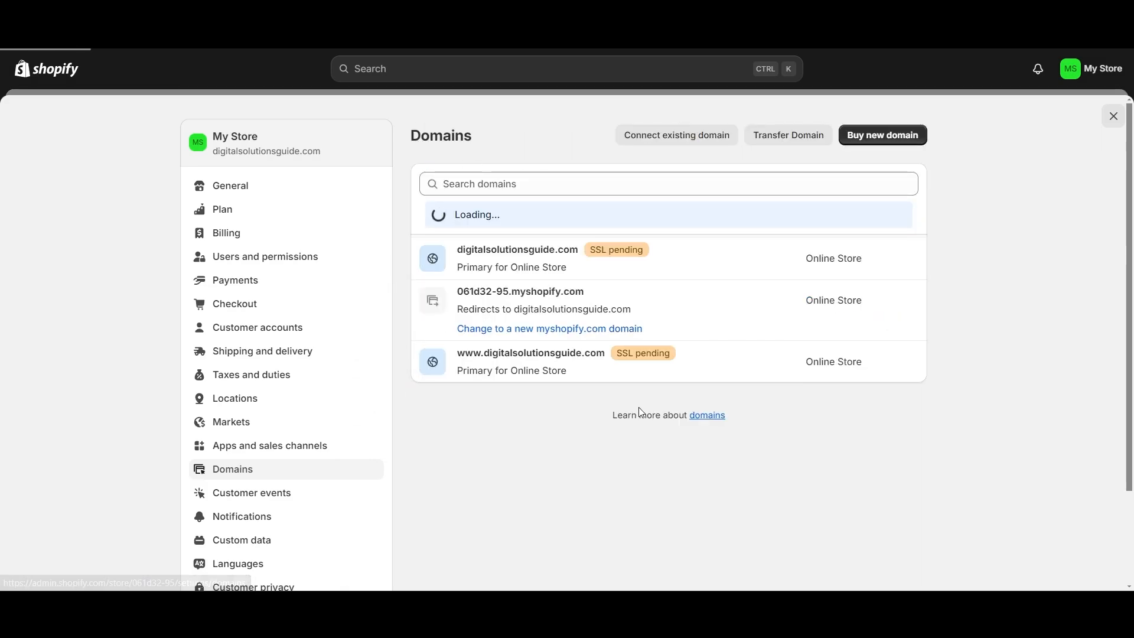
{"action": "key", "text": "Escape"}
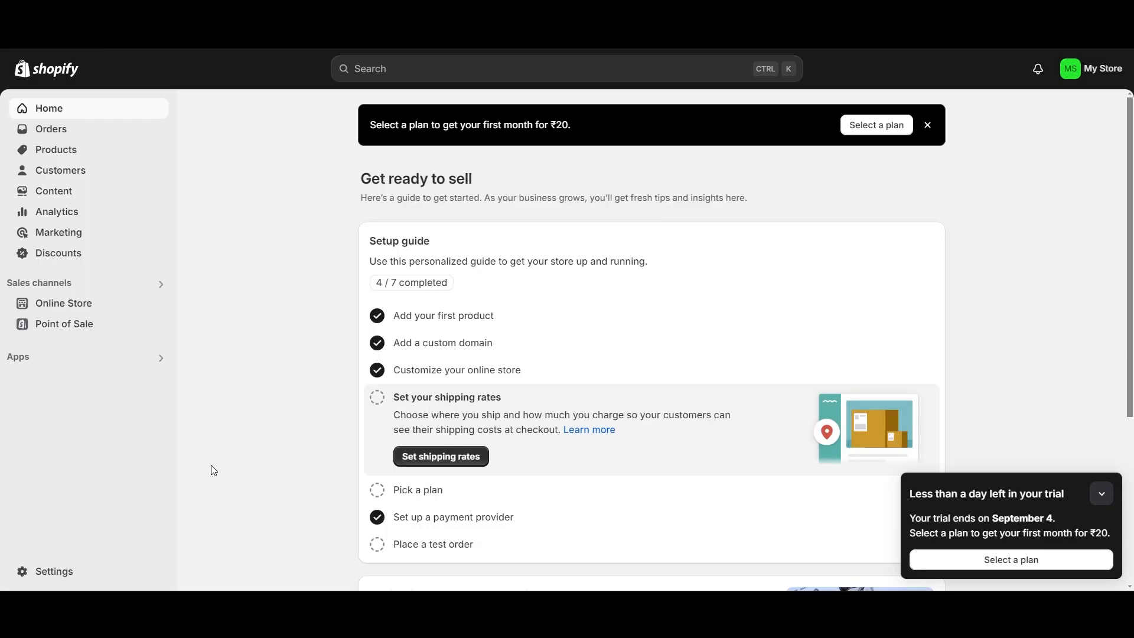